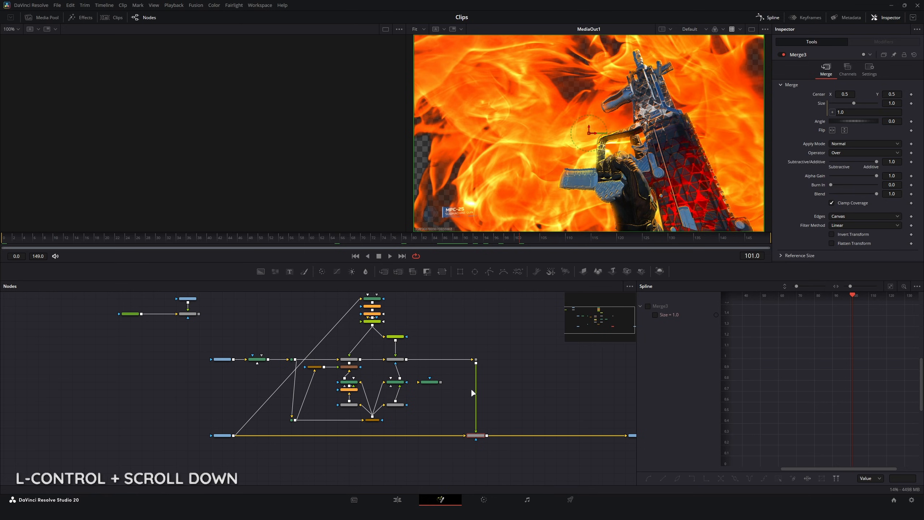
Open the Cache to Disk settings of the Merge3 node and dismiss them without applying anything
scroll(473, 392, "up", 5)
left_click_drag(477, 457, 400, 346)
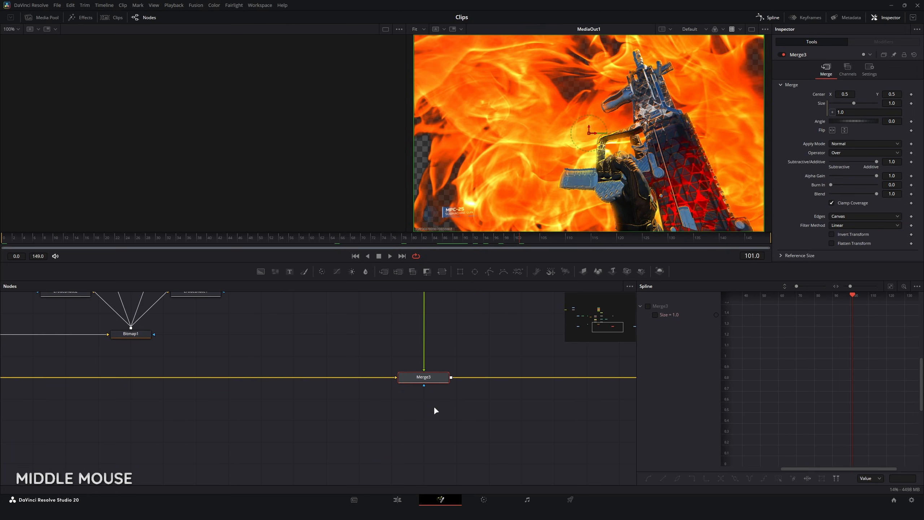
right_click(413, 375)
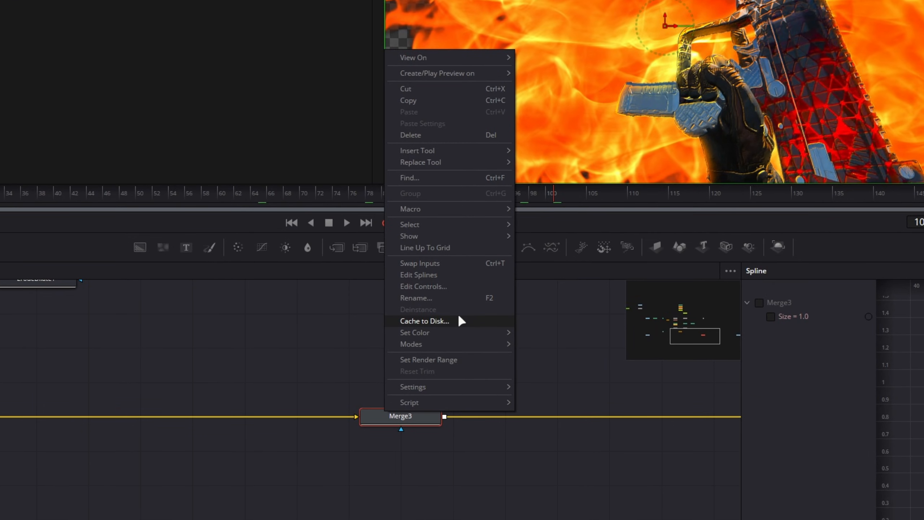
left_click(458, 319)
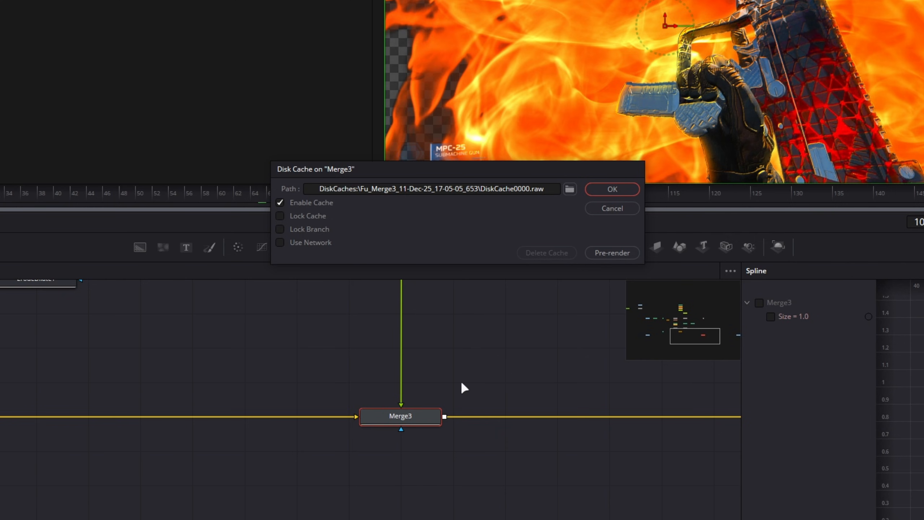
left_click(605, 208)
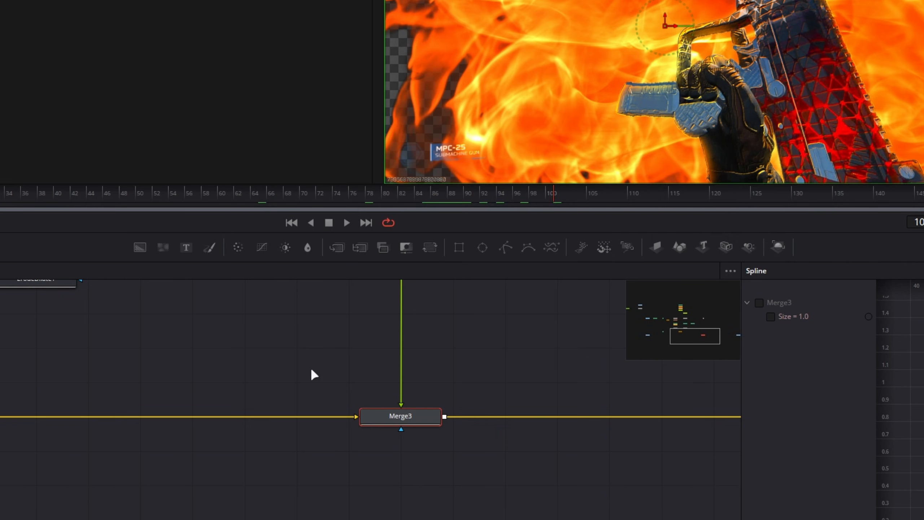
Try Auto Proxy while scrubbing the timeline back to frame 84, and disable it again
scroll(310, 367, "down", 2)
left_click_drag(283, 329, 387, 460)
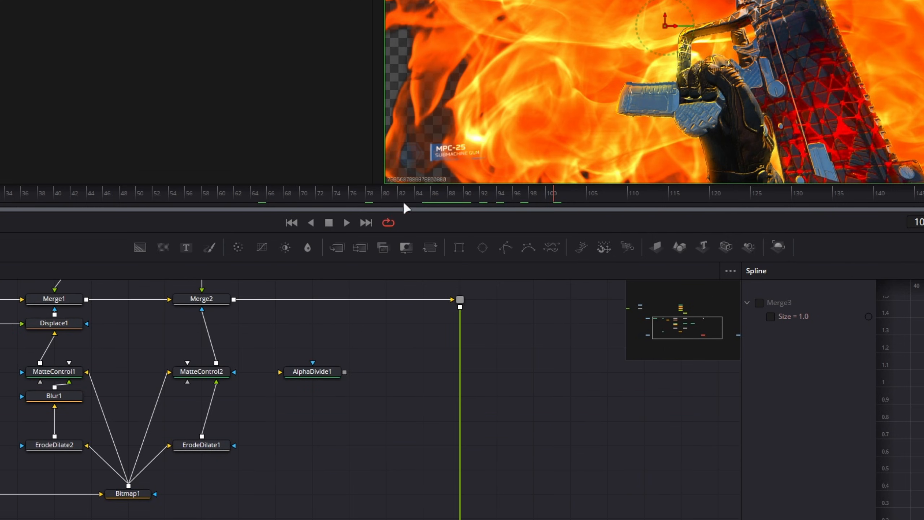
right_click(463, 226)
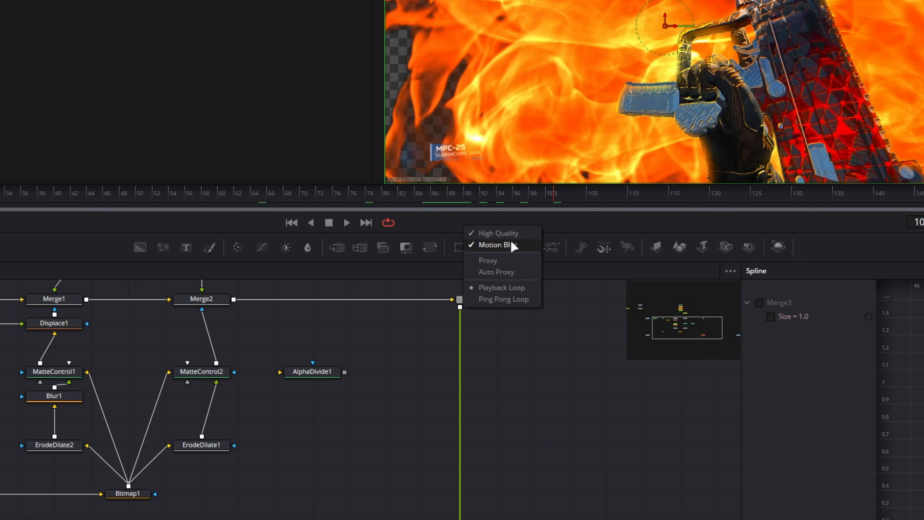
left_click(512, 269)
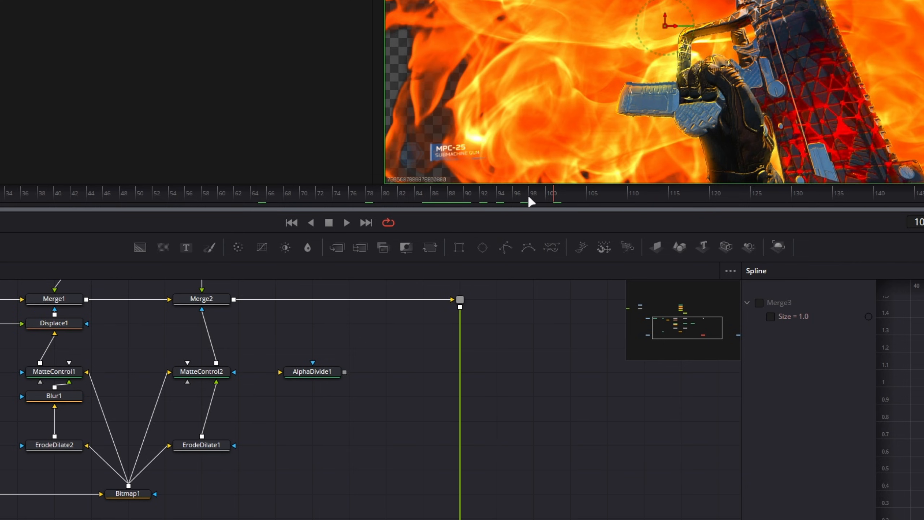
left_click_drag(529, 198, 422, 210)
right_click(460, 224)
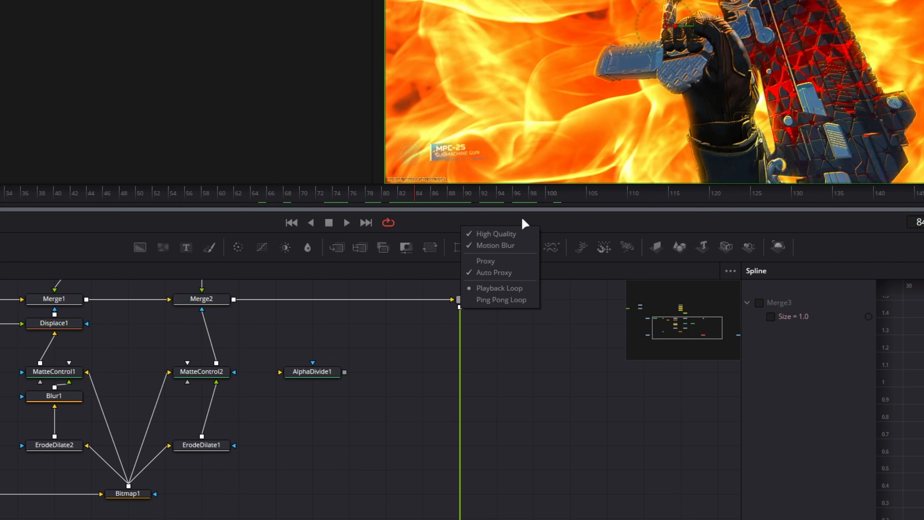
left_click(500, 272)
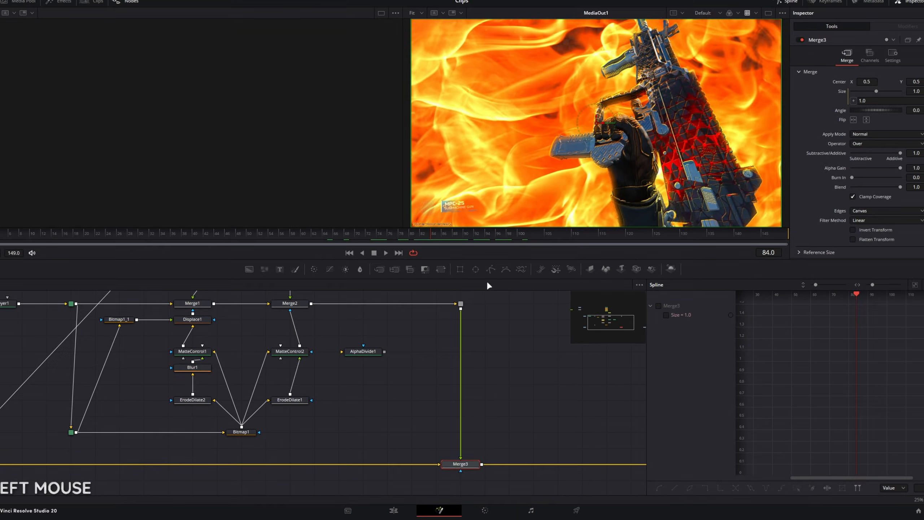
Add a Saver and a Loader node in the empty graph area and delete both along with their connecting merge
left_click(504, 359)
key("ctrl+space")
type("saver")
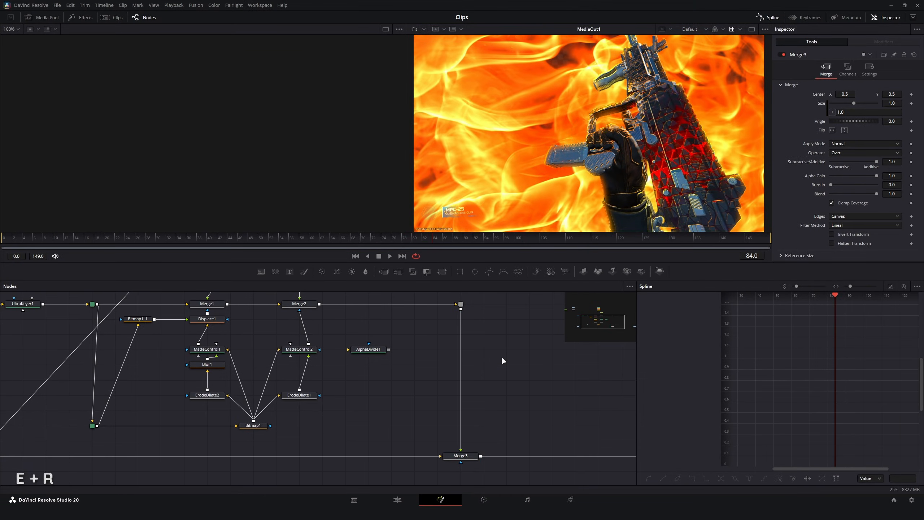
key("Return")
key("ctrl+space")
key("BackSpace")
type("loader")
key("Return")
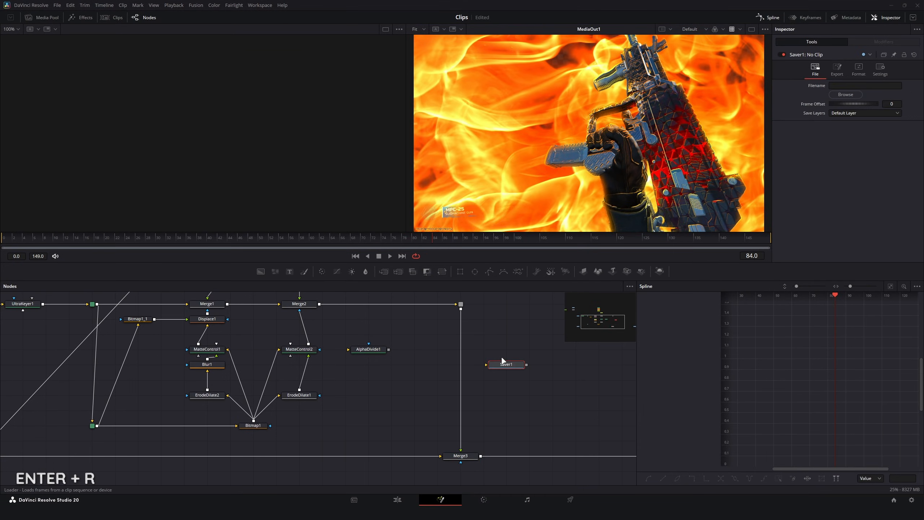
left_click(327, 262)
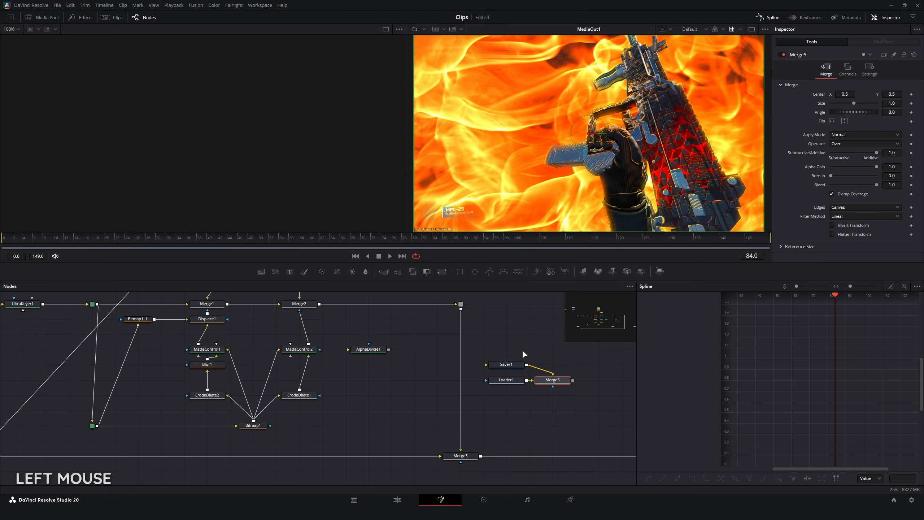
left_click_drag(490, 343, 552, 389)
key("BackSpace")
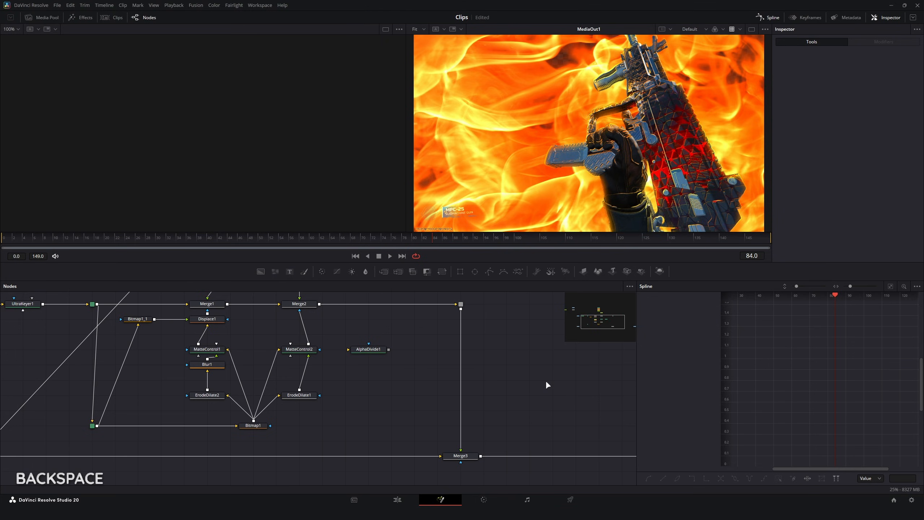
Display the Merge1 node in the LeftView viewer and scrub the timeline to frame 45
scroll(306, 378, "up", 1)
left_click(206, 326)
scroll(319, 312, "down", 1)
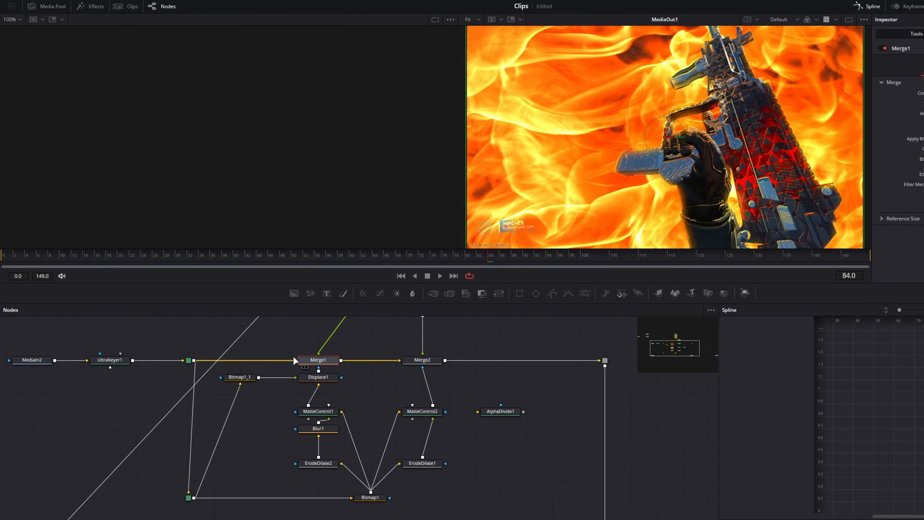
left_click_drag(339, 348, 406, 380)
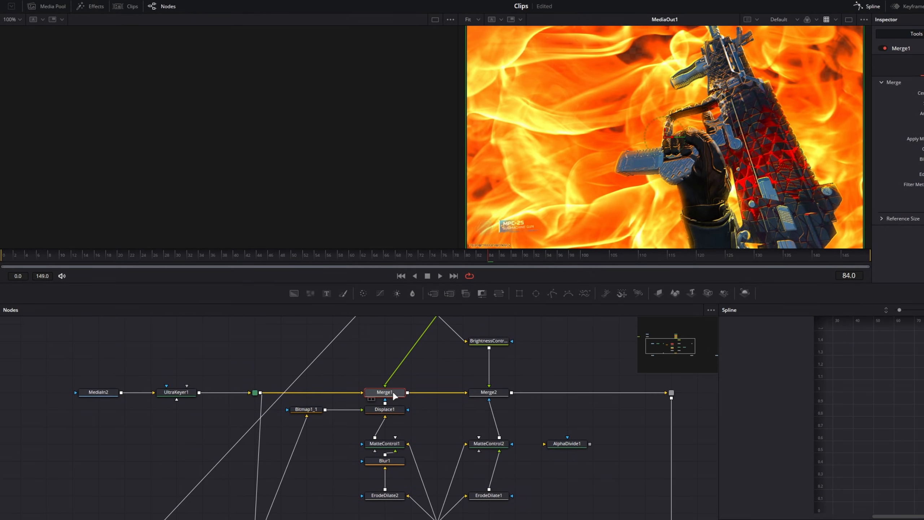
key("1")
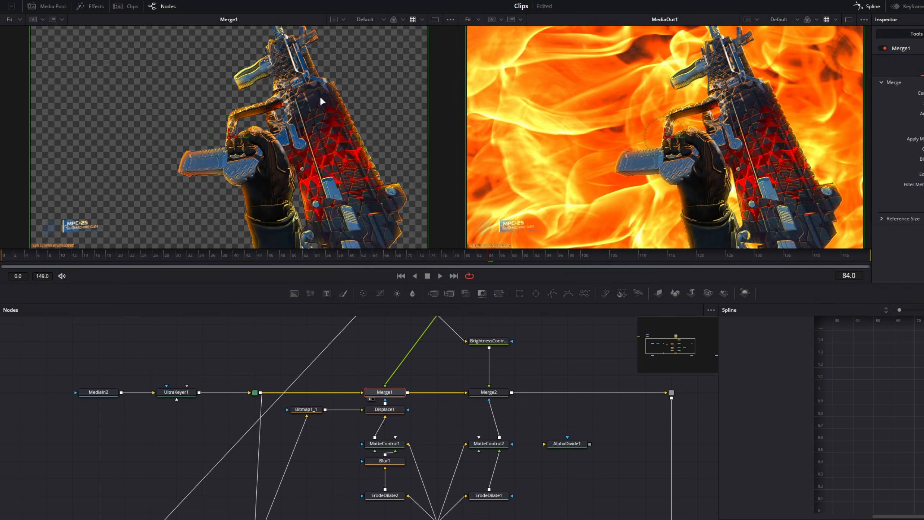
mouse_move(267, 260)
left_mouse_down()
mouse_move(387, 267)
mouse_move(268, 263)
left_mouse_up()
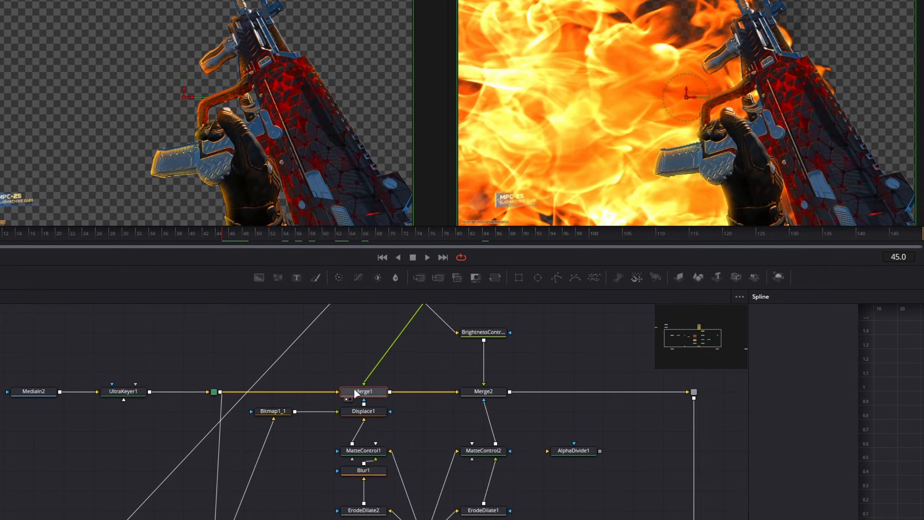
right_click(355, 394)
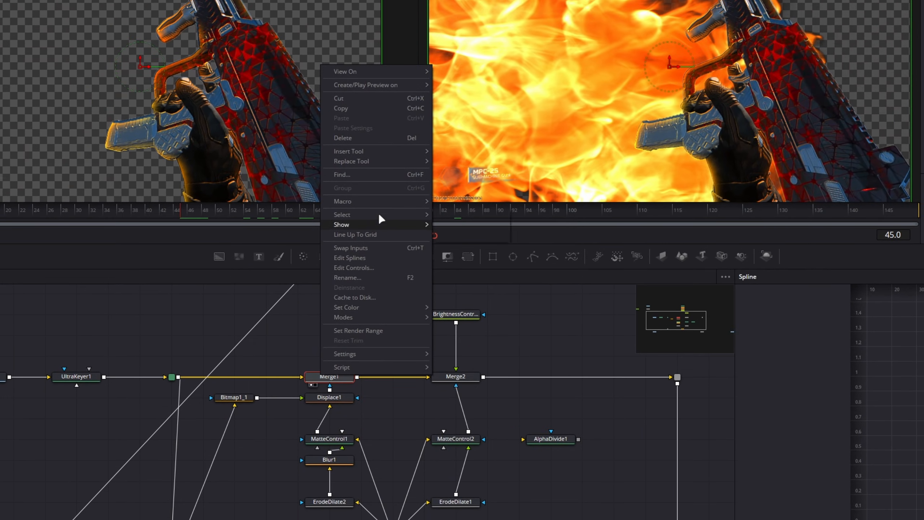
mouse_move(369, 84)
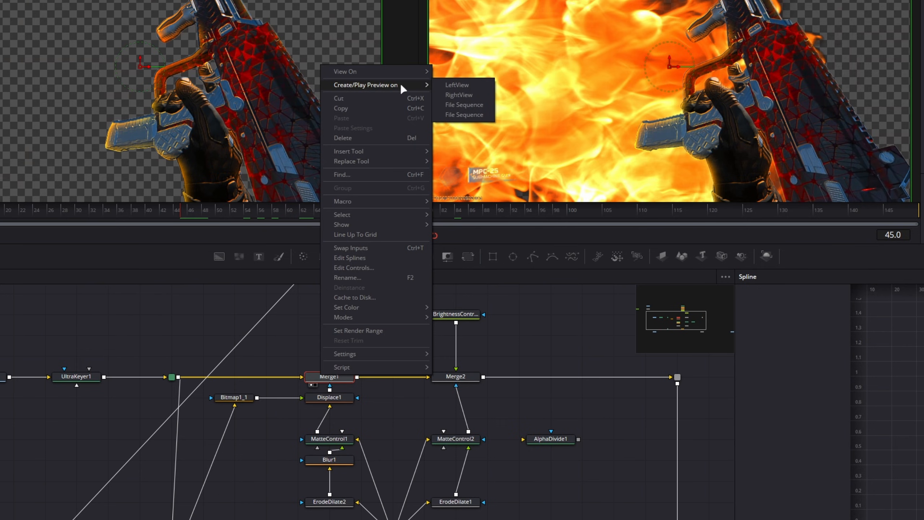
left_click(279, 332)
right_click(293, 333)
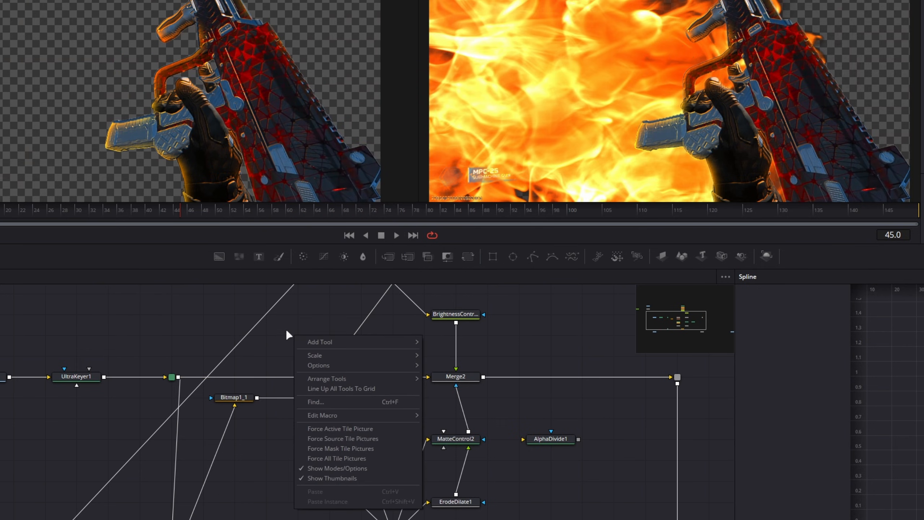
left_click(264, 355)
Create a preview of the Merge1 node on LeftView and render it at quarter size
left_click(315, 377)
right_click(313, 375)
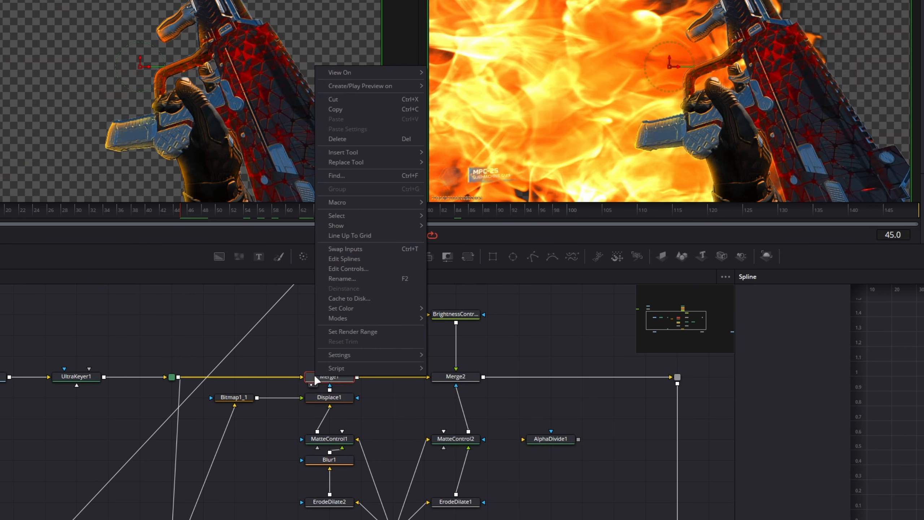
mouse_move(369, 87)
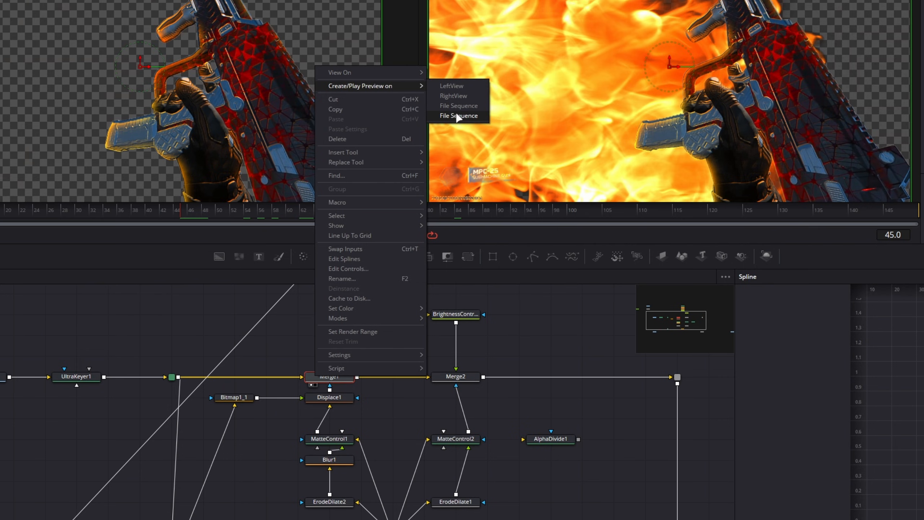
left_click(450, 87)
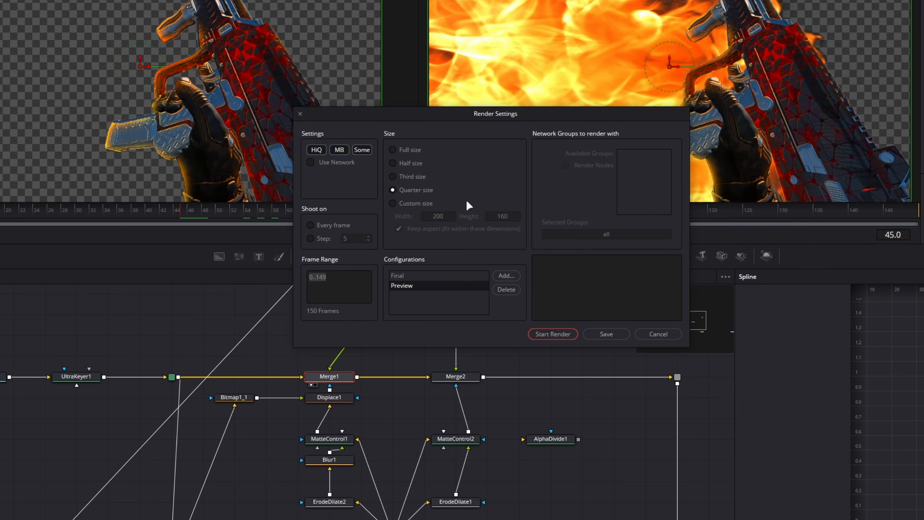
left_click(543, 333)
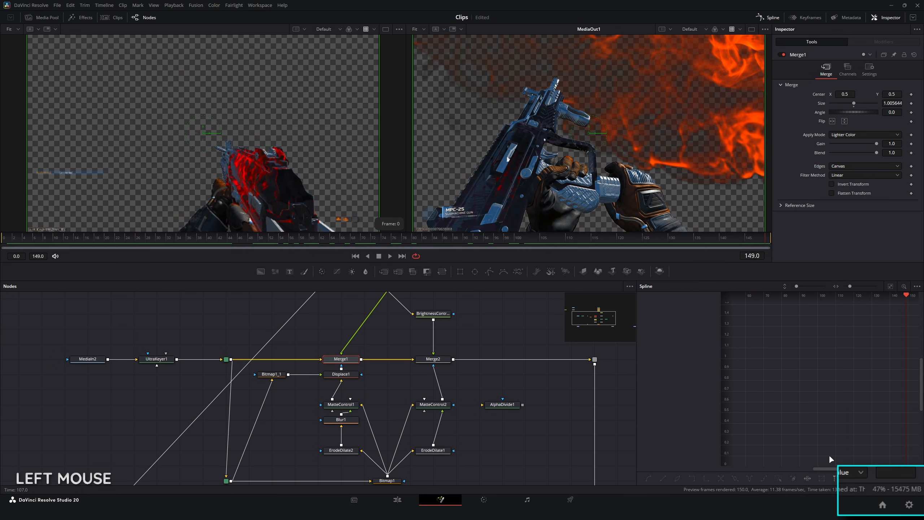
Scrub to frame 84, play the rendered Merge1 preview and examine its image quality up close
mouse_move(419, 238)
left_mouse_down()
mouse_move(256, 237)
mouse_move(434, 243)
left_mouse_up()
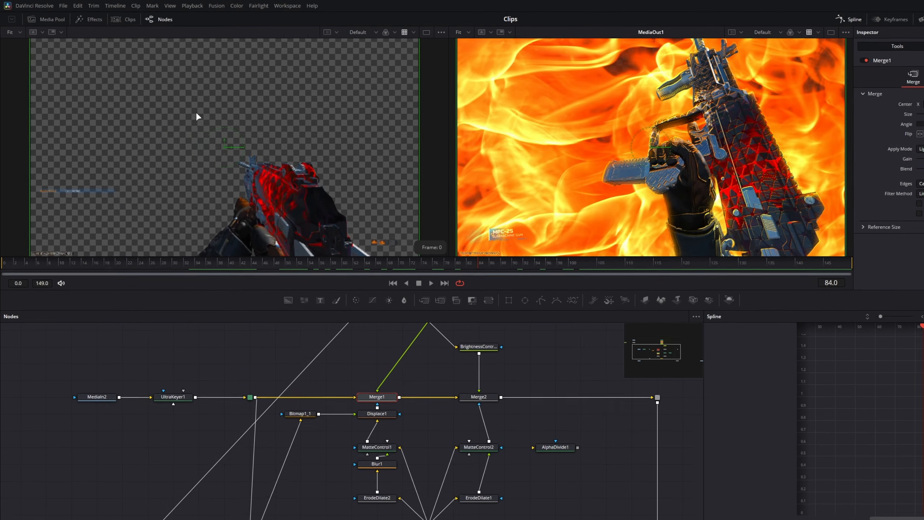
right_click(178, 101)
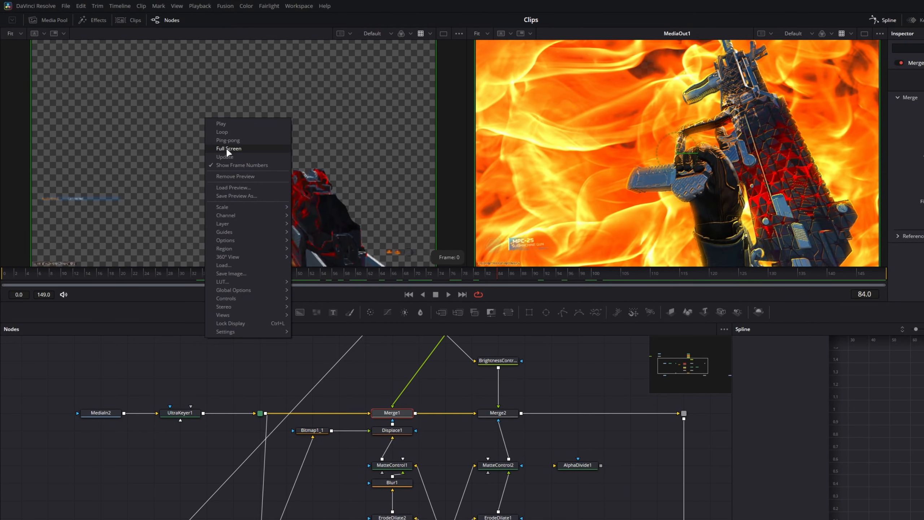
left_click(221, 125)
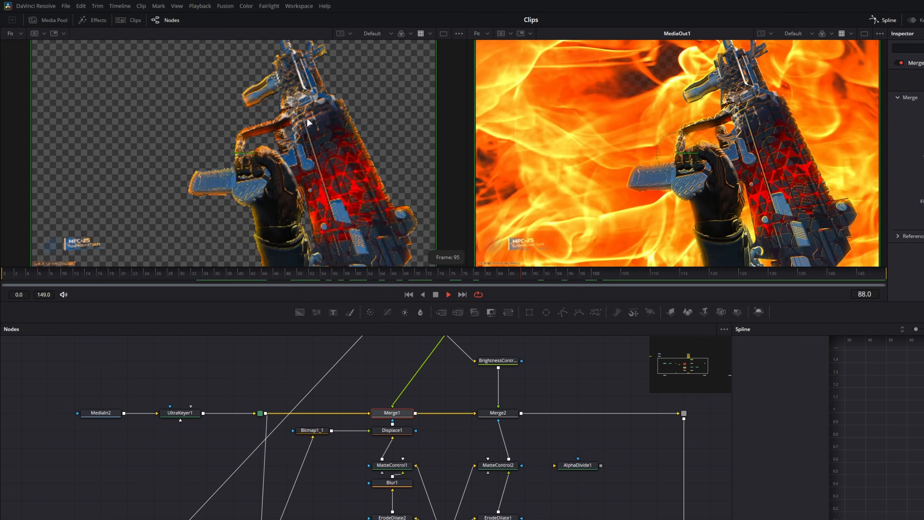
right_click(294, 138)
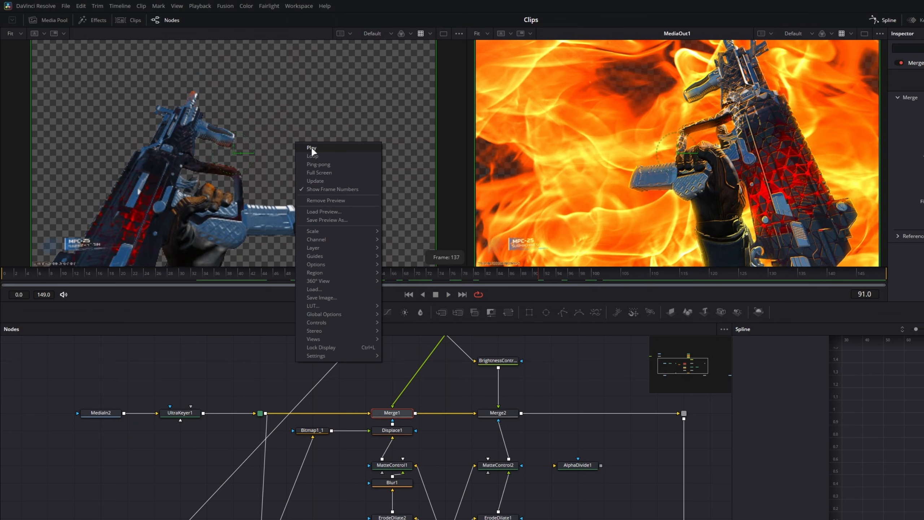
left_click(282, 127)
scroll(164, 157, "up", 6)
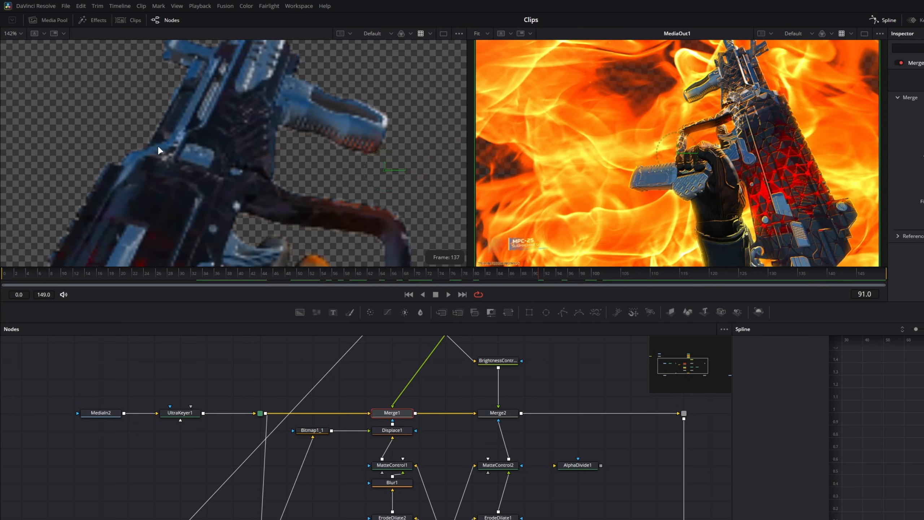
scroll(251, 132, "down", 8)
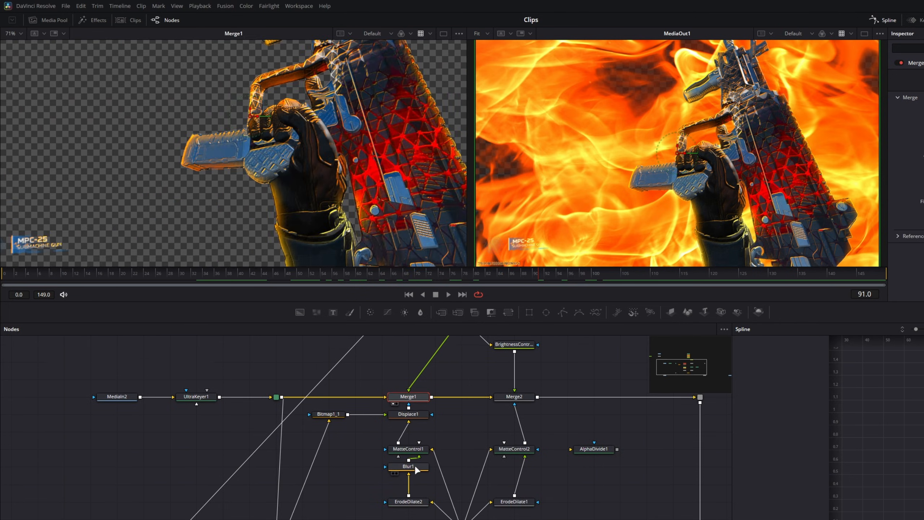
Display the Blur1 node in LeftView and render a full-size preview of it there
left_click_drag(409, 466, 342, 178)
scroll(342, 178, "down", 3)
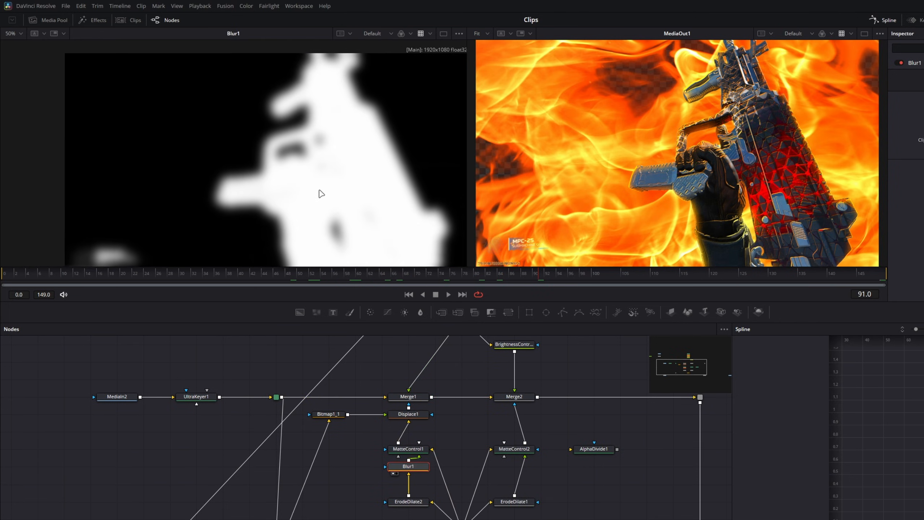
right_click(404, 466)
mouse_move(452, 221)
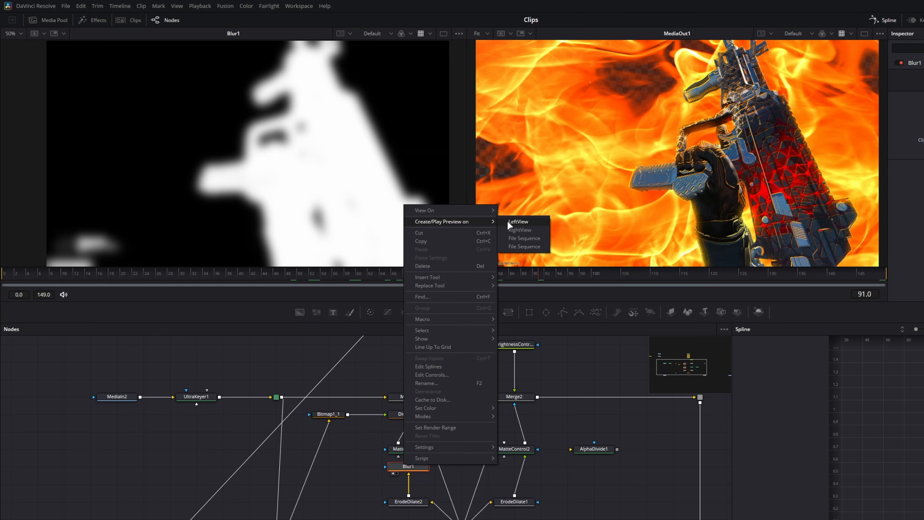
left_click(511, 222)
left_click(445, 222)
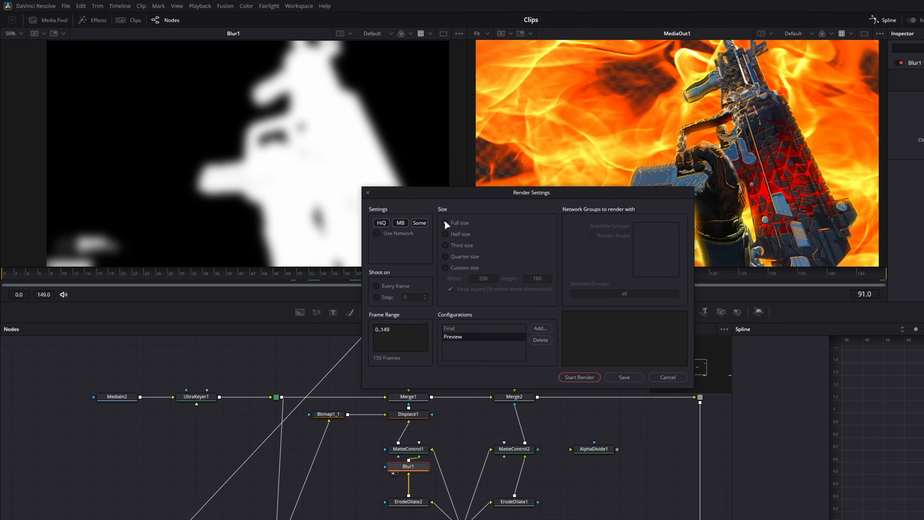
left_click(584, 377)
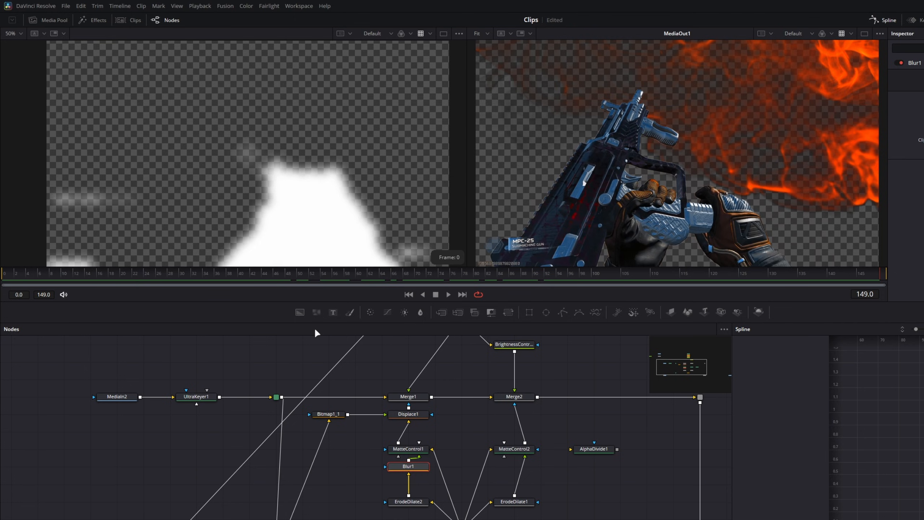
Play the rendered Blur1 preview in the LeftView viewer
right_click(190, 161)
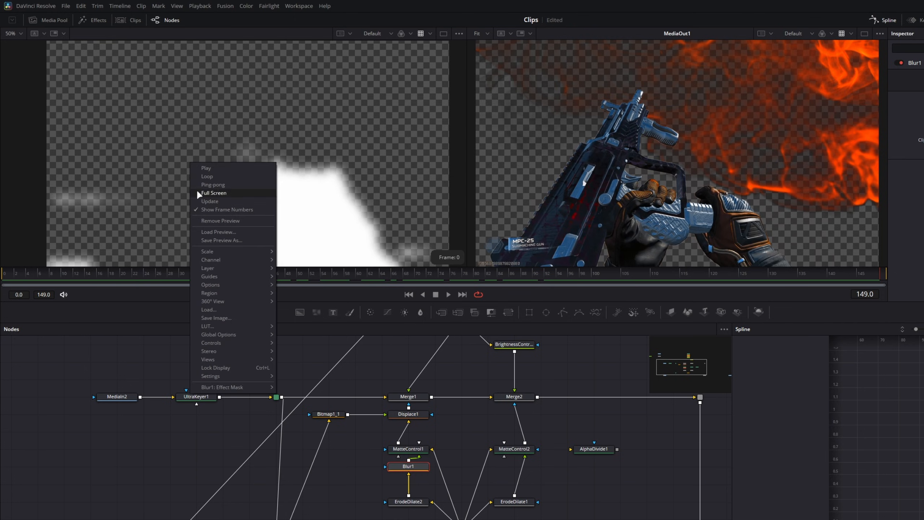
left_click(213, 168)
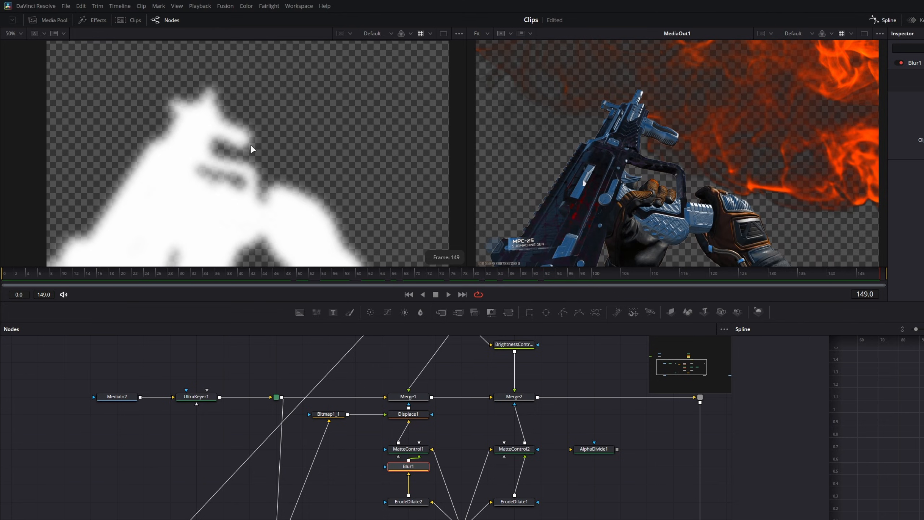
right_click(279, 128)
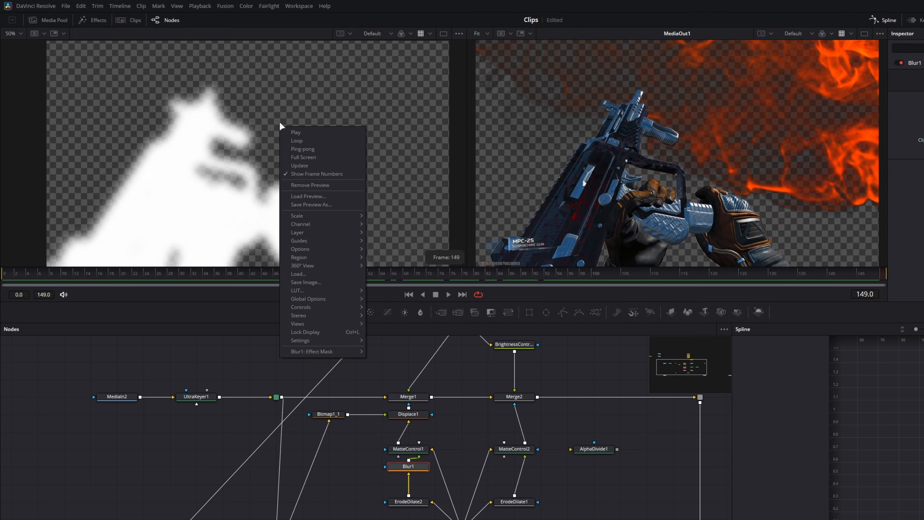
left_click(198, 131)
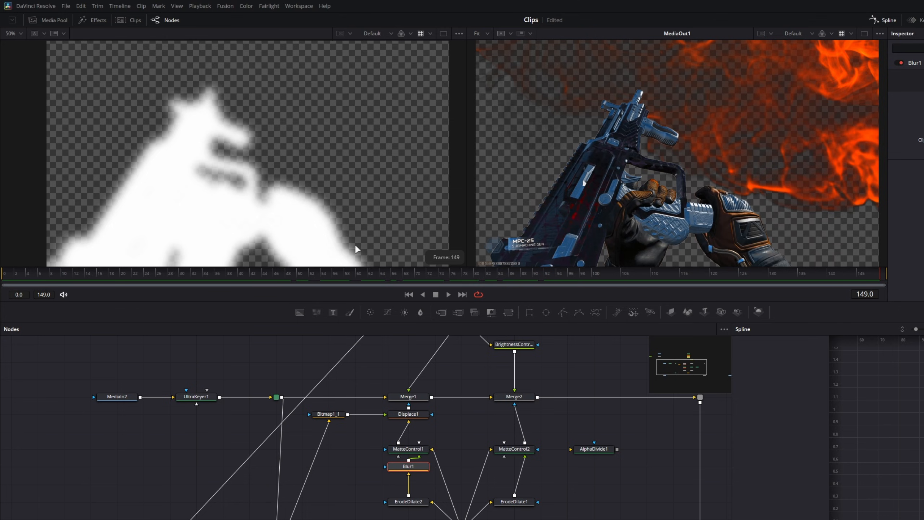
Scrub the timeline to frame 31, then play the Blur1 preview in LeftView with Loop turned on
left_click_drag(160, 277, 188, 279)
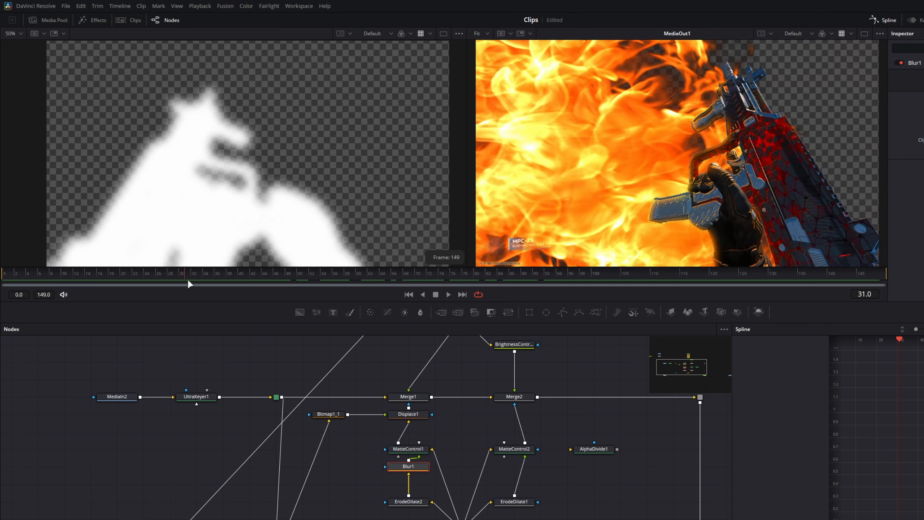
right_click(210, 171)
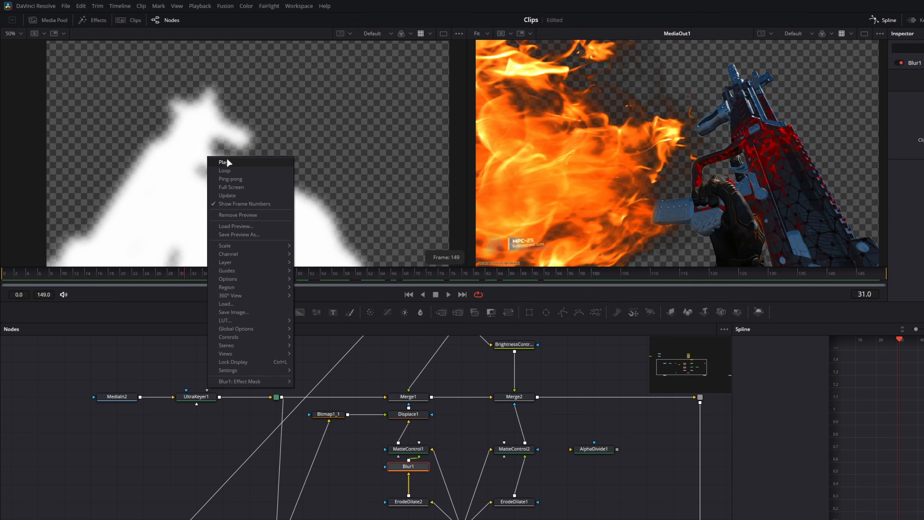
left_click(226, 167)
right_click(227, 173)
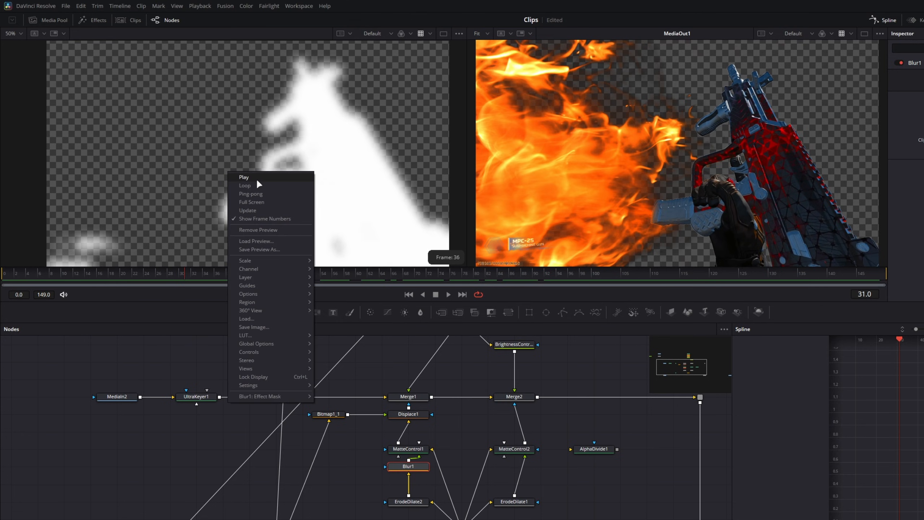
left_click(255, 185)
right_click(219, 190)
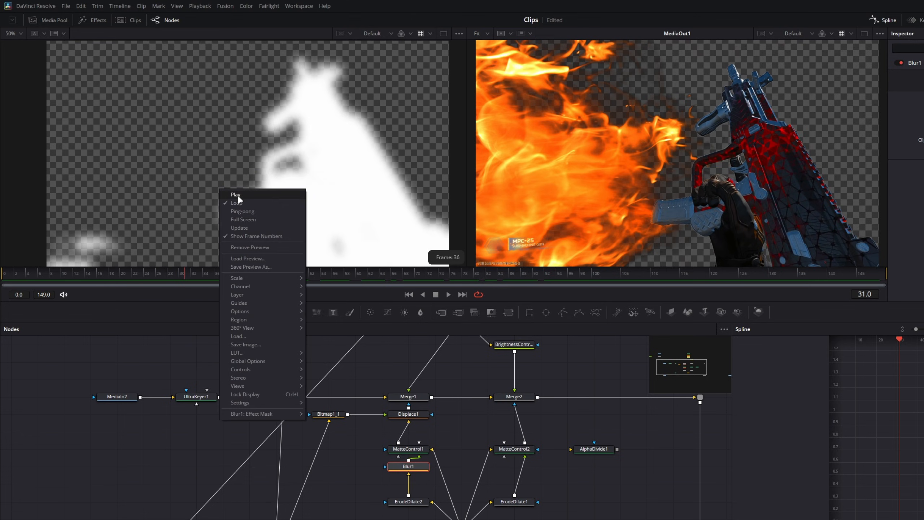
left_click(237, 194)
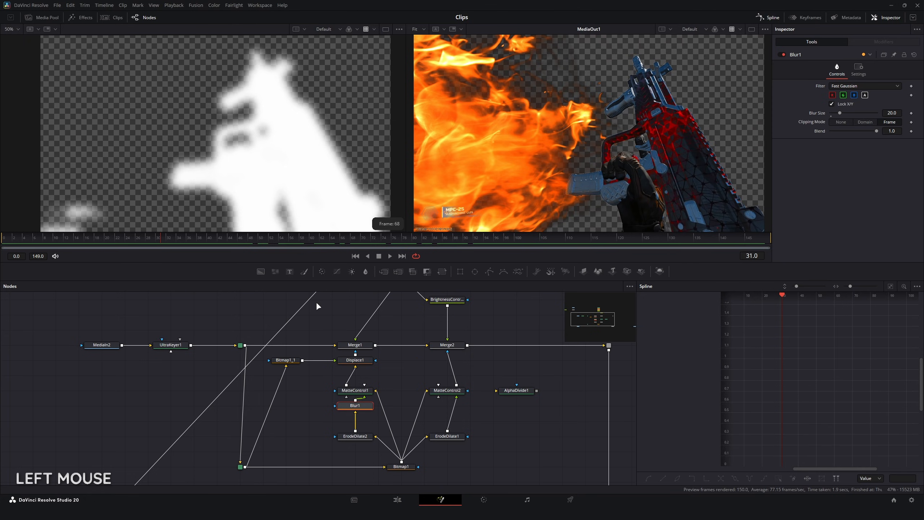
Purge the Fusion memory cache
right_click(896, 487)
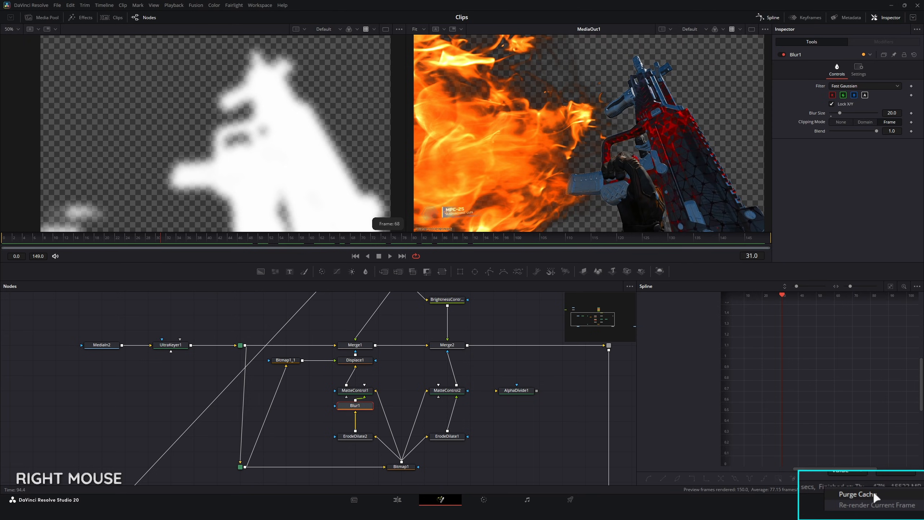
left_click(874, 494)
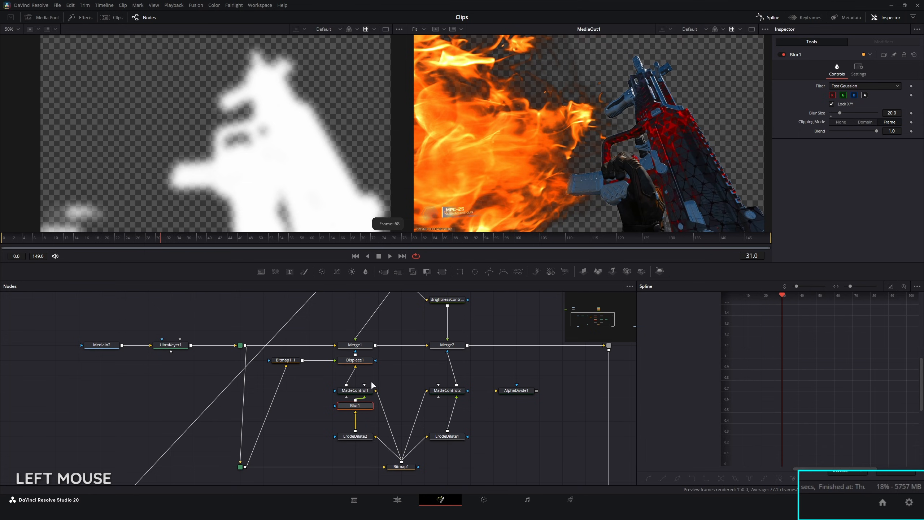
Render a full-size preview of the Merge1 node on LeftView and play it
right_click(359, 350)
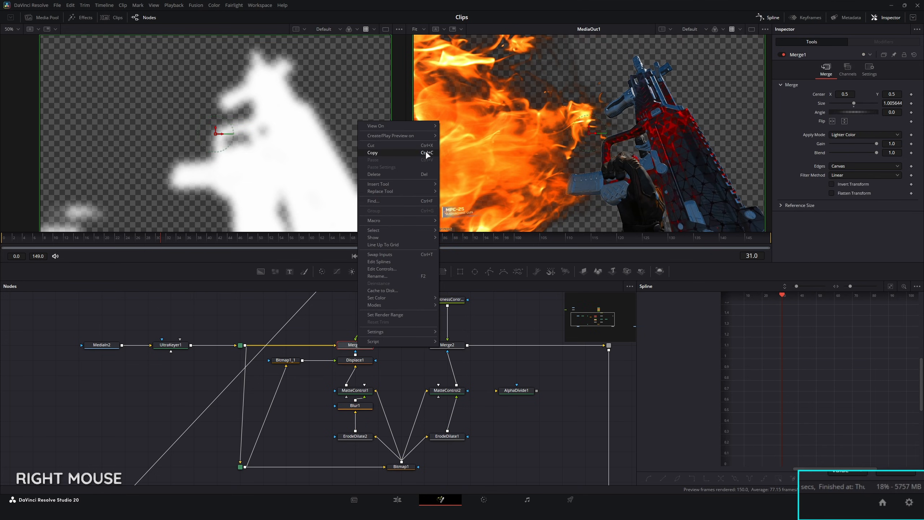
mouse_move(422, 135)
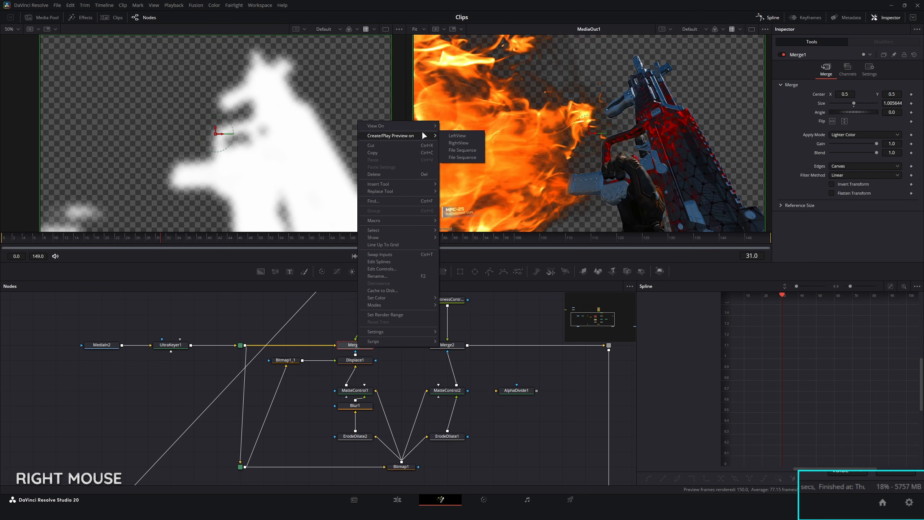
left_click(458, 135)
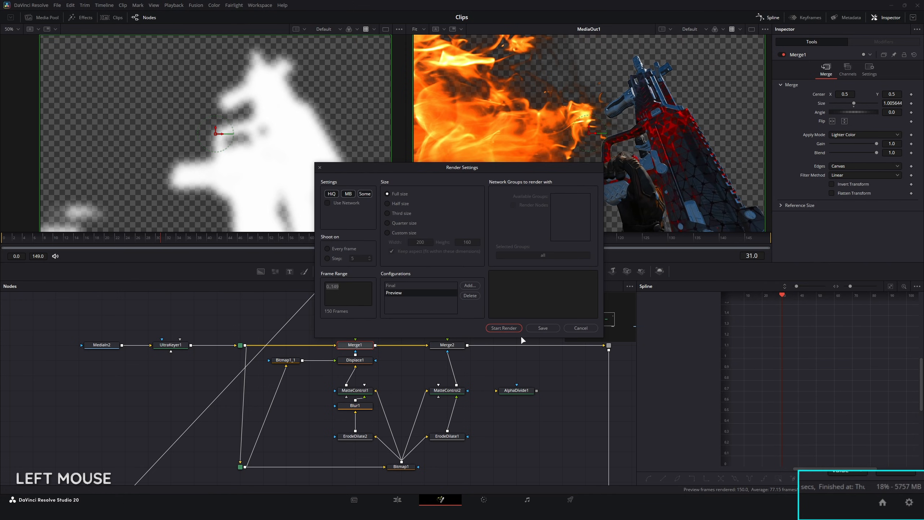
left_click(503, 328)
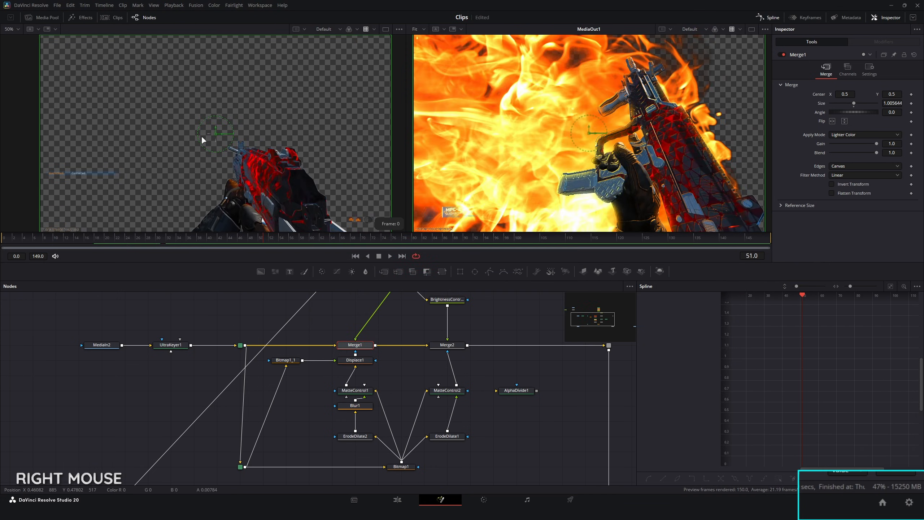
right_click(203, 140)
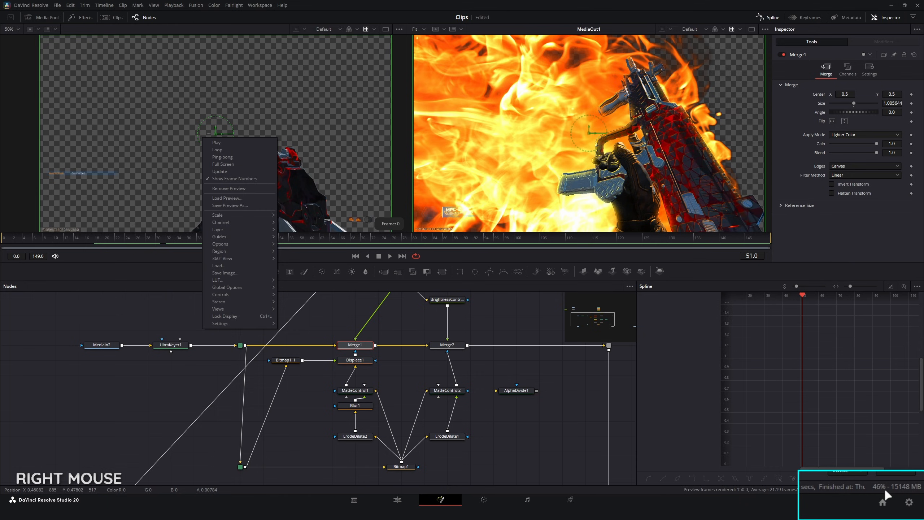
left_click(224, 140)
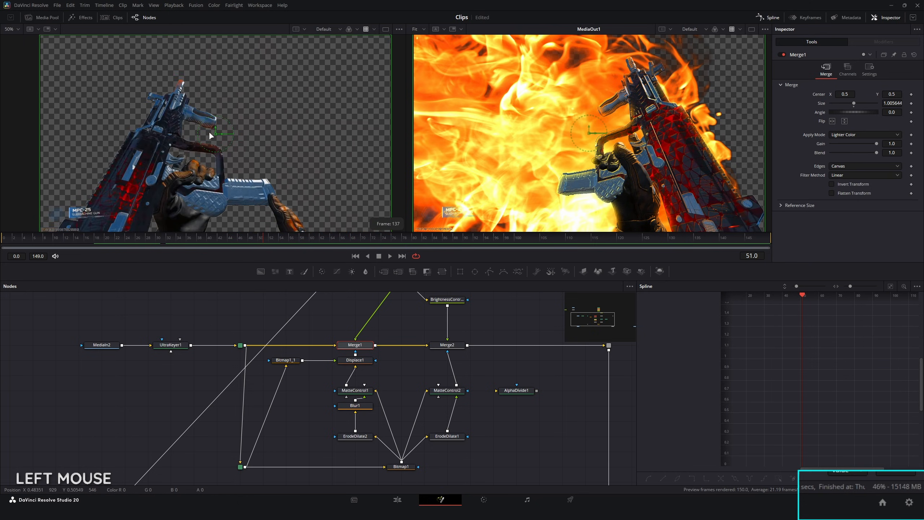
Render a full-size preview of the MediaOut1 node on LeftView and play it
left_click_drag(534, 450, 418, 426)
scroll(407, 422, "down", 2)
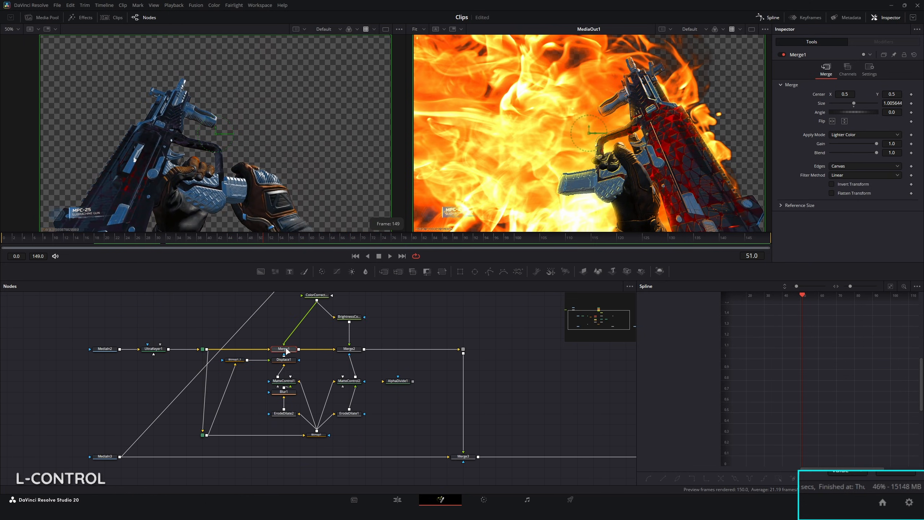
left_click_drag(349, 422, 180, 376)
right_click(430, 393)
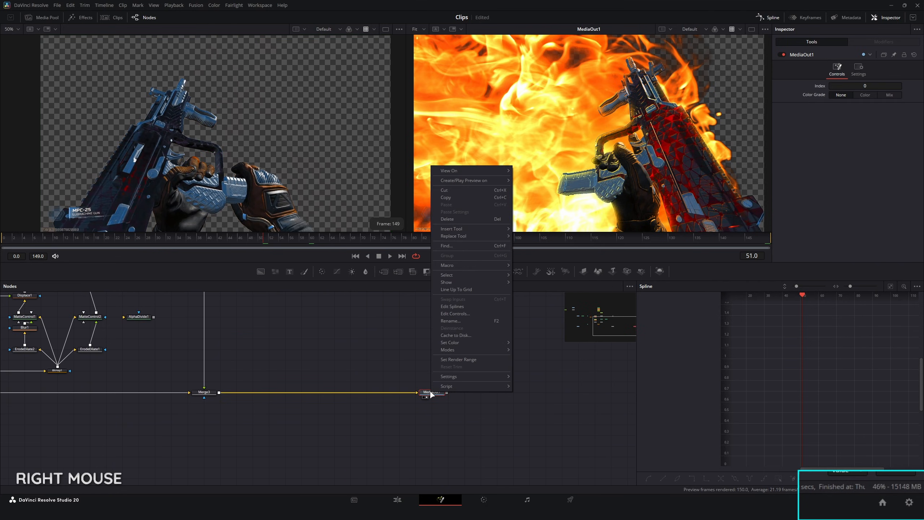
mouse_move(455, 180)
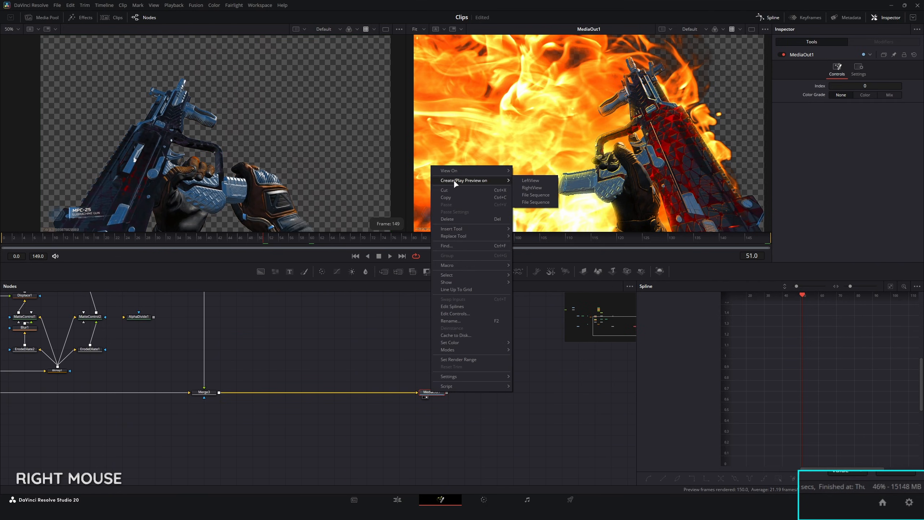
left_click(524, 180)
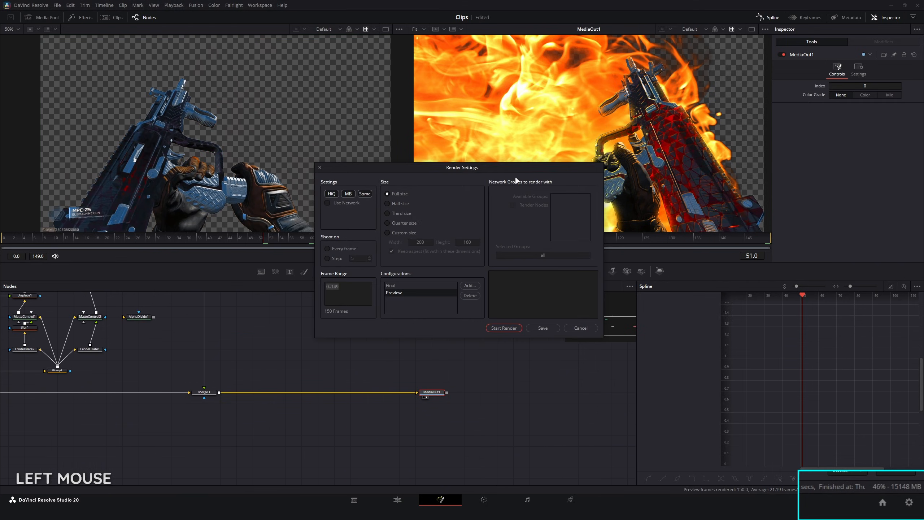
left_click(510, 329)
right_click(222, 132)
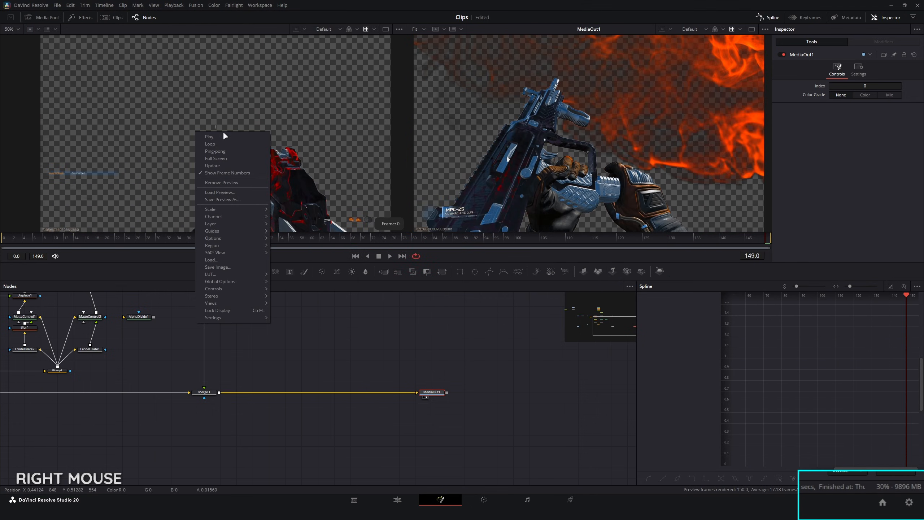
left_click(233, 135)
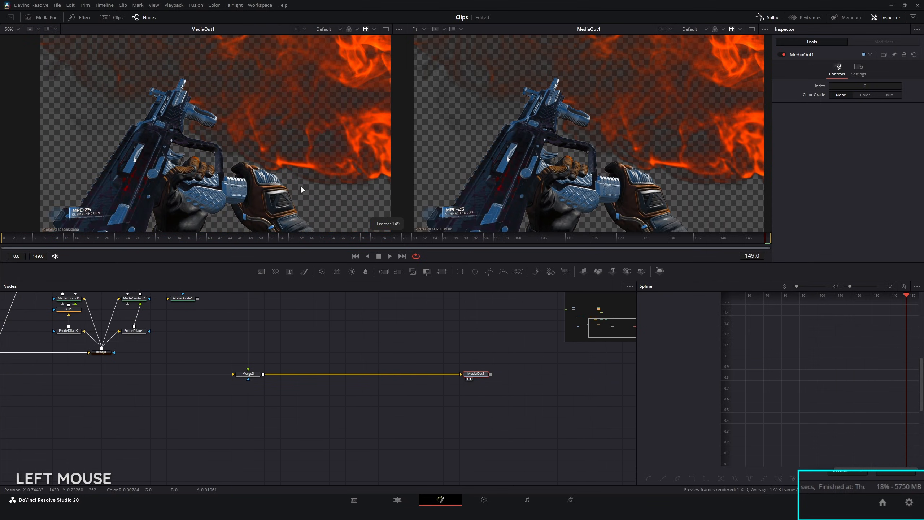
Turn the Update option of the LeftView preview off and back on
right_click(305, 167)
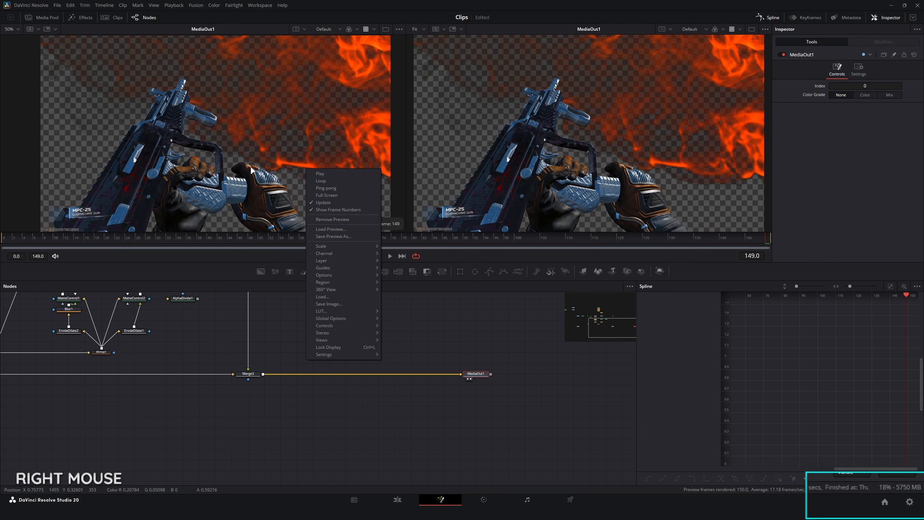
left_click(314, 202)
right_click(247, 146)
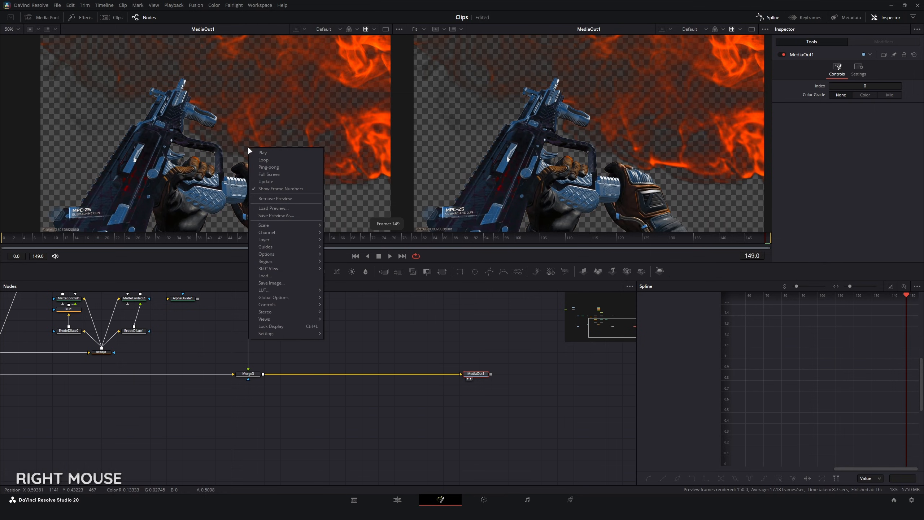
left_click(270, 178)
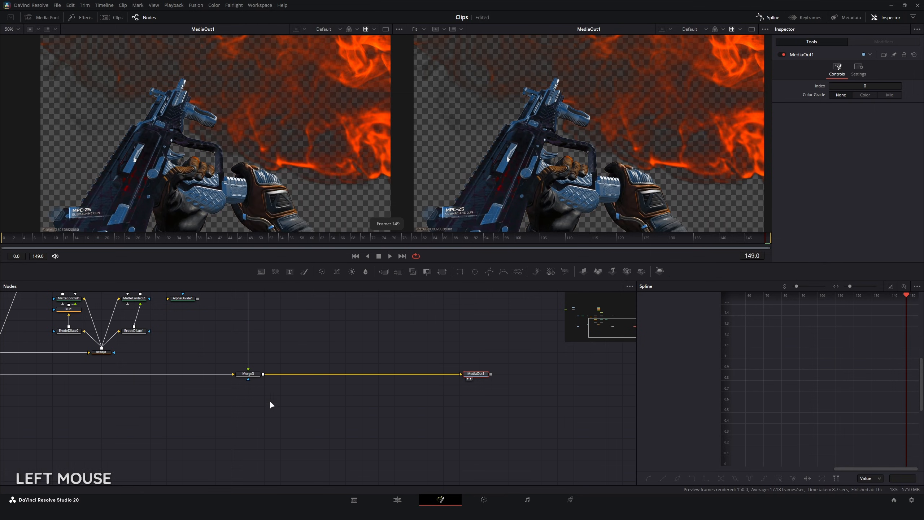
Paste the pink-tinted ColorCorrector node between Merge3 and MediaOut1 and play the existing MediaOut1 preview in LeftView
left_click(251, 374)
key("ctrl+v")
left_click_drag(281, 374, 329, 374)
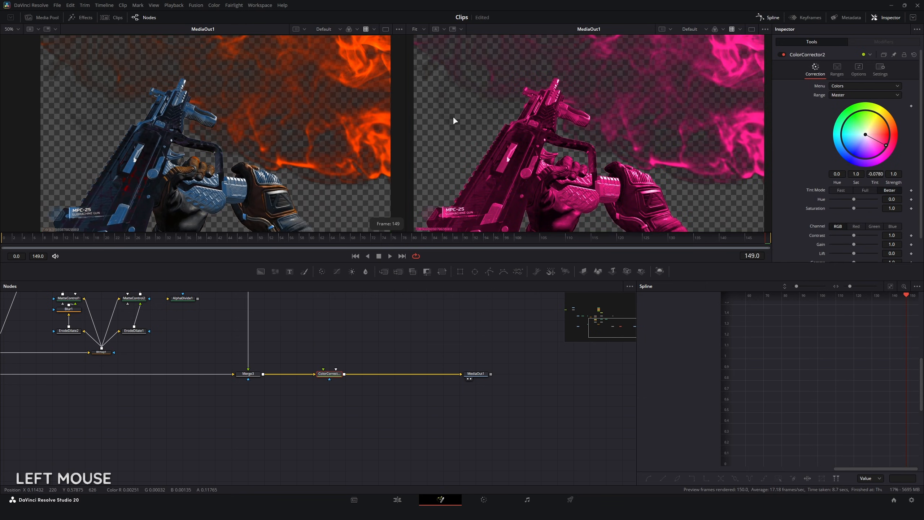
right_click(182, 129)
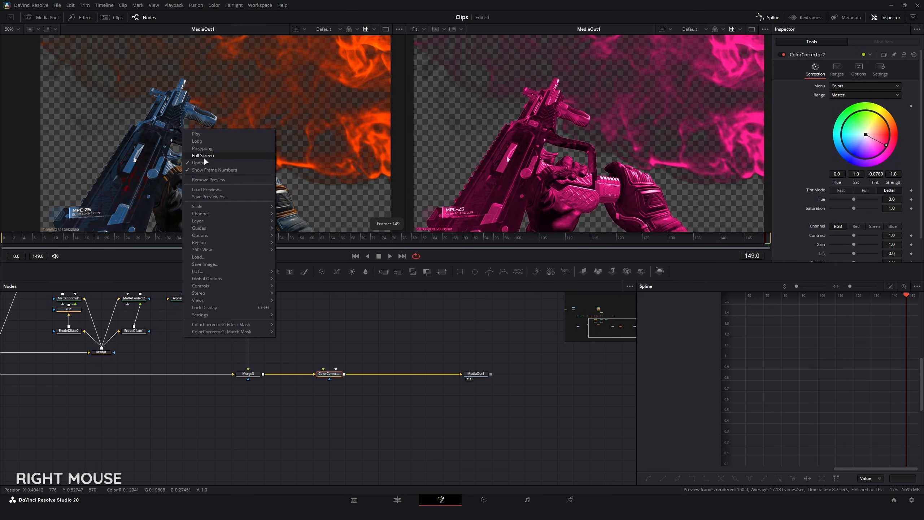
left_click(210, 134)
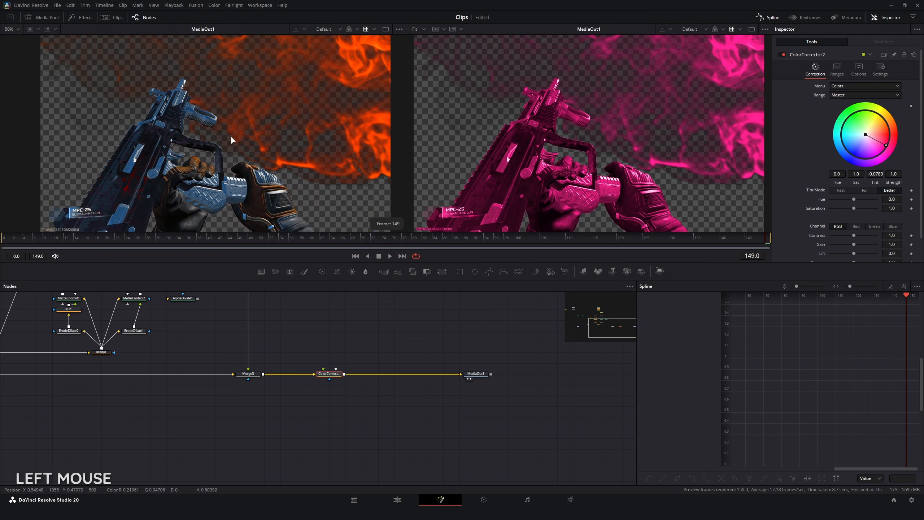
Save the LeftView preview as a Flipbook file named helpme in the Downloads folder
right_click(227, 149)
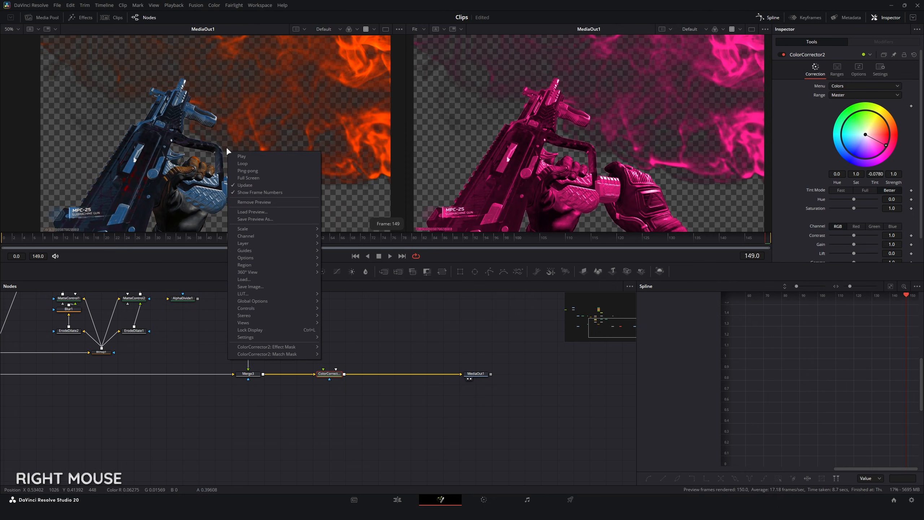
left_click(251, 219)
left_click(118, 246)
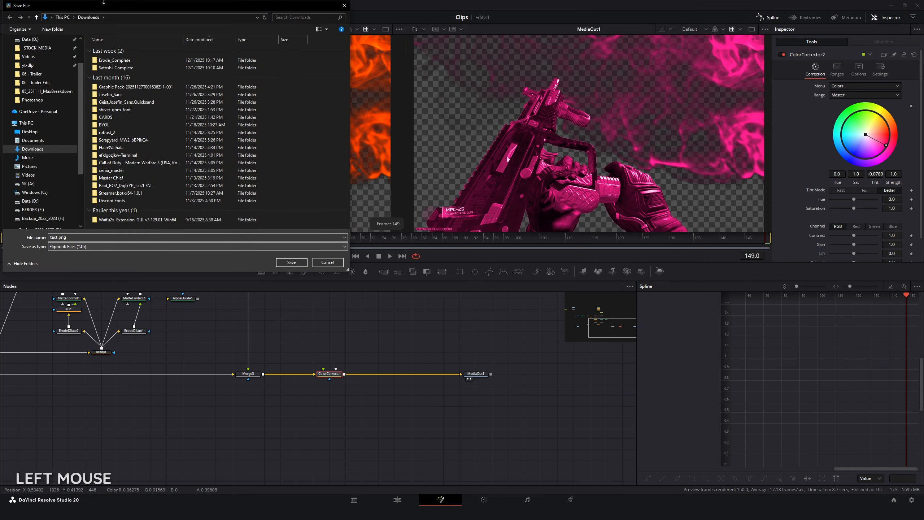
left_click_drag(161, 11, 399, 95)
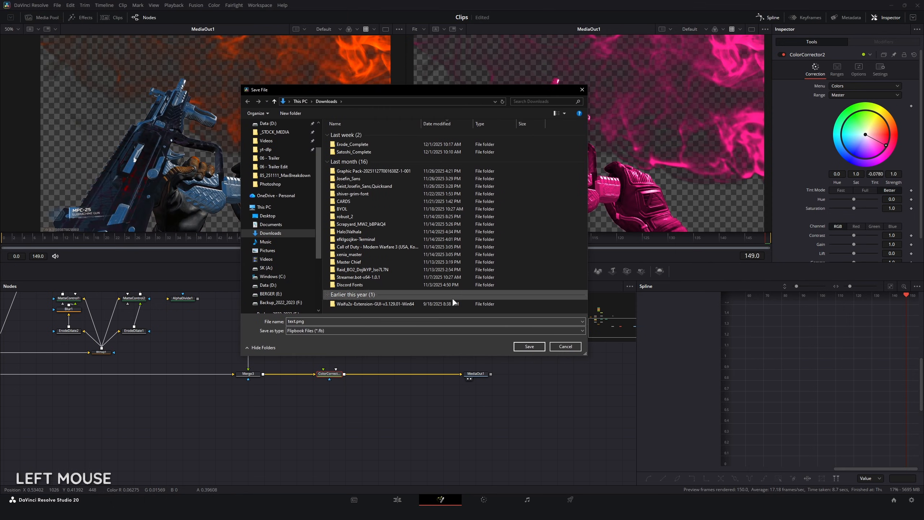
left_click(327, 322)
type("help")
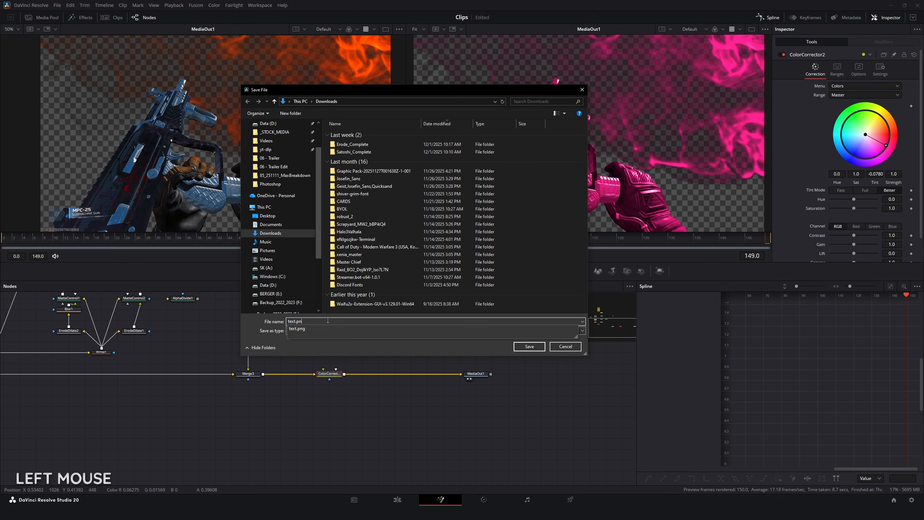
type("elpme")
key("Return")
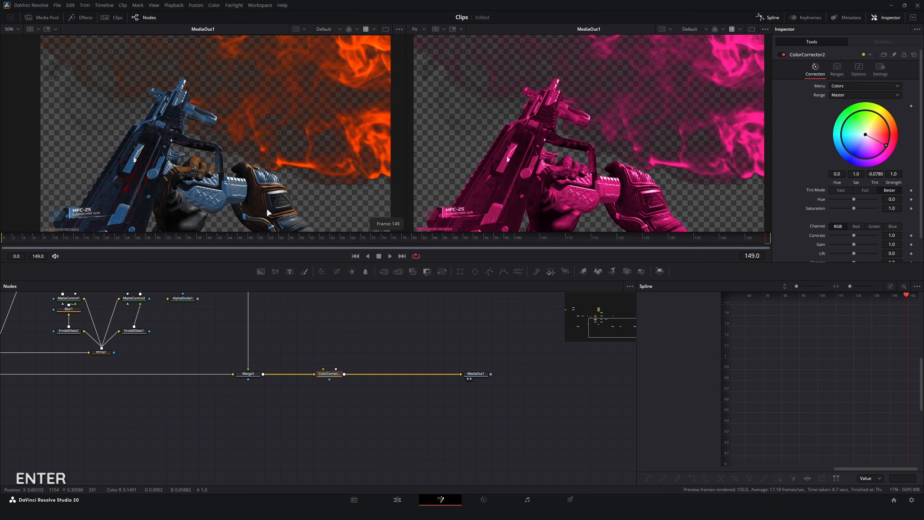
Load the saved helpme.fb preview from the Downloads folder into LeftView
right_click(230, 154)
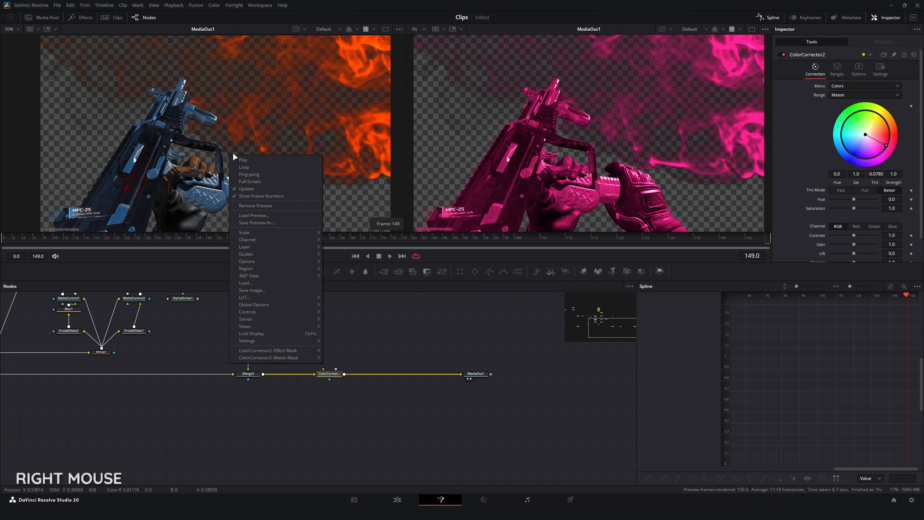
left_click(253, 216)
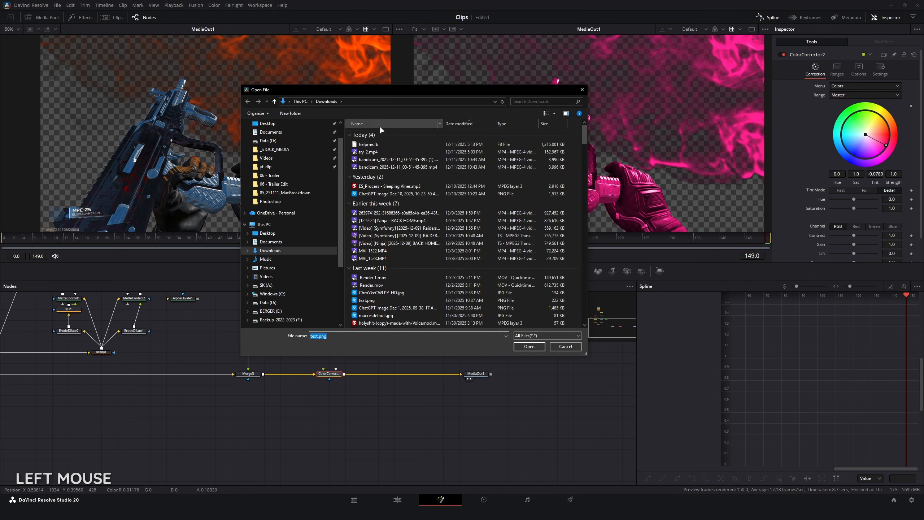
left_click(387, 145)
left_click(534, 348)
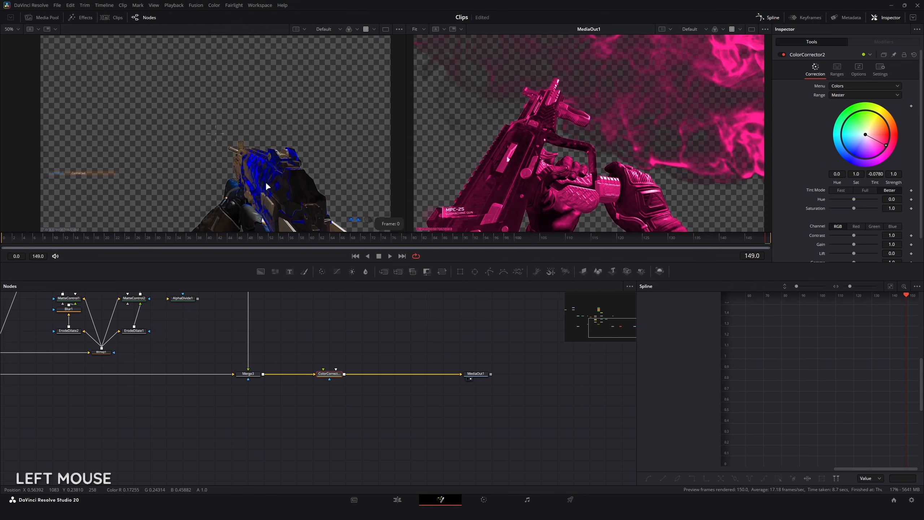
Scrub the timeline to frame 34 and delete the ColorCorrector node between Merge3 and MediaOut1
left_click_drag(152, 349, 242, 366)
left_click(184, 240)
mouse_move(183, 239)
left_mouse_down()
mouse_move(219, 237)
mouse_move(177, 232)
left_mouse_up()
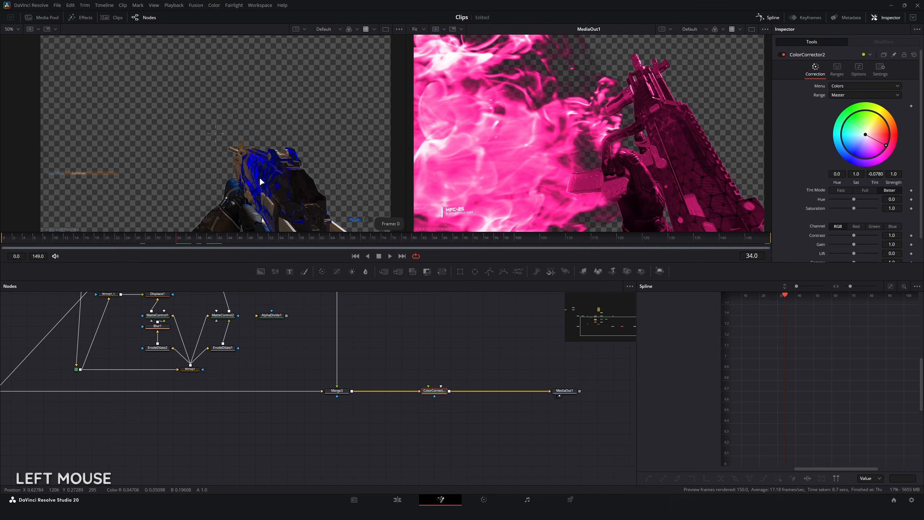
left_click_drag(471, 358, 435, 397)
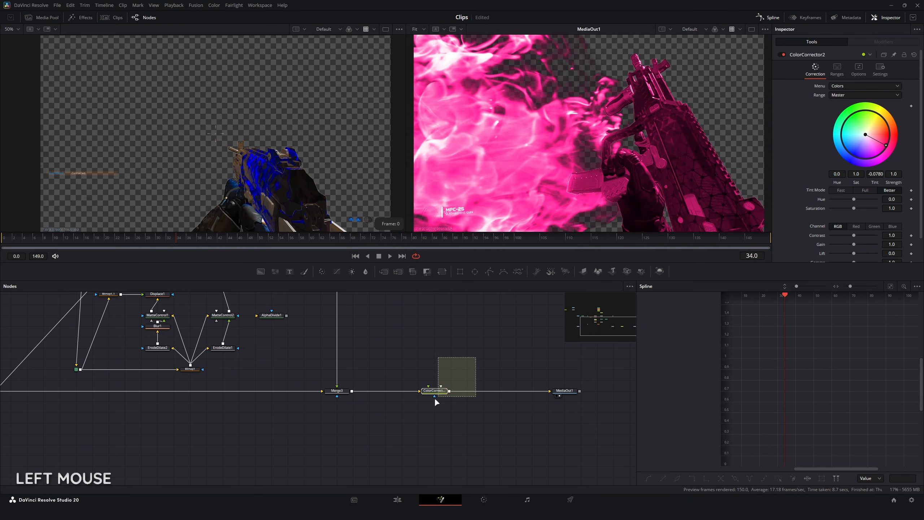
key("BackSpace")
Create a new preview of the MediaOut1 node on LeftView and play it
right_click(568, 391)
right_click(563, 393)
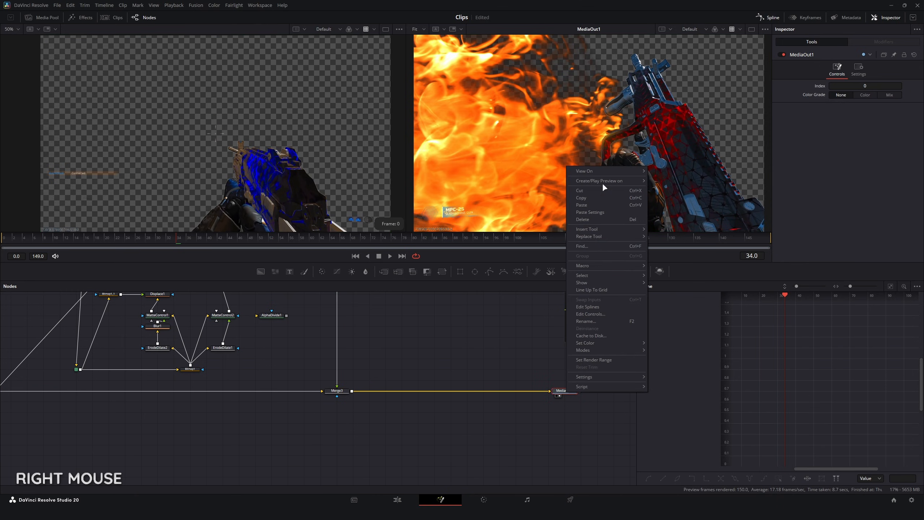
mouse_move(610, 180)
left_click(660, 181)
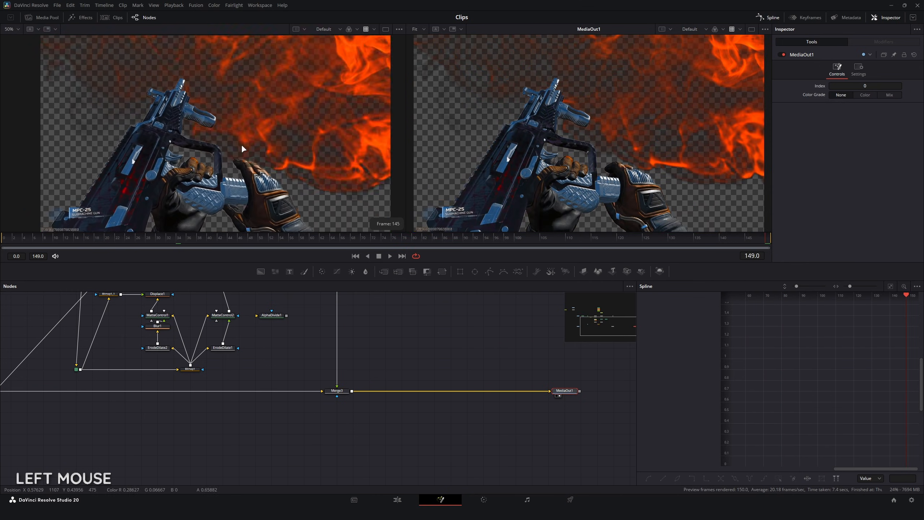